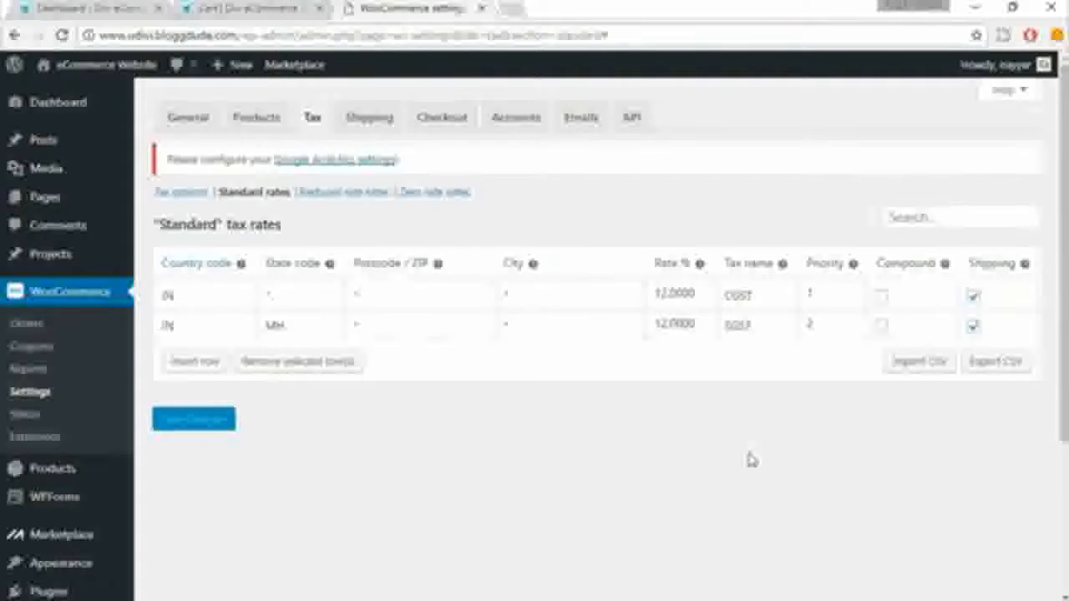
Step: Open the store's shipping settings and start a new shipping zone named India
{"action": "left_click", "coordinate": [367, 127]}
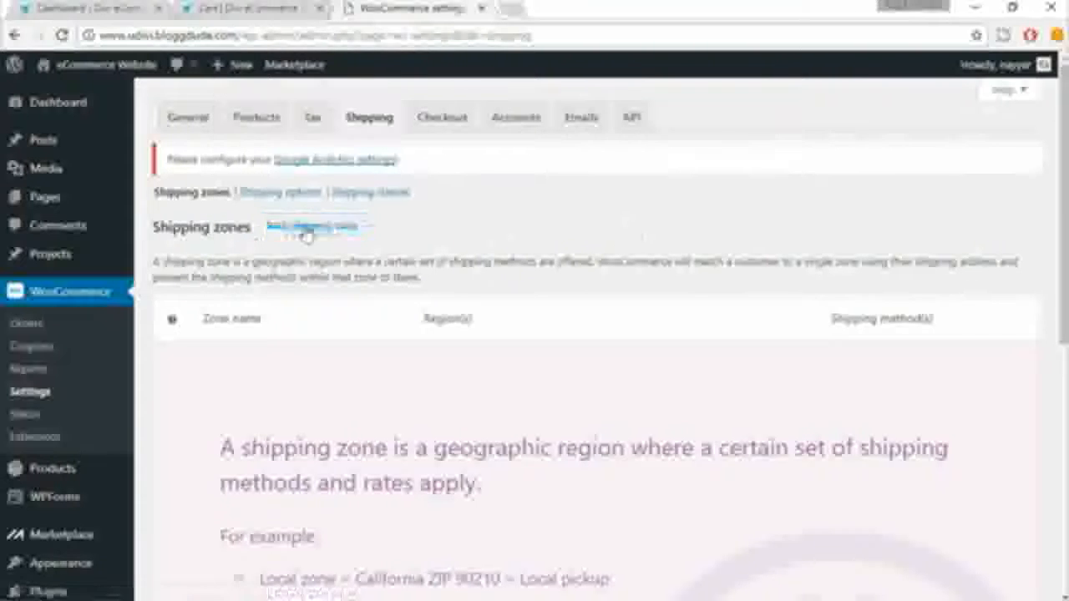
{"action": "left_click", "coordinate": [326, 236]}
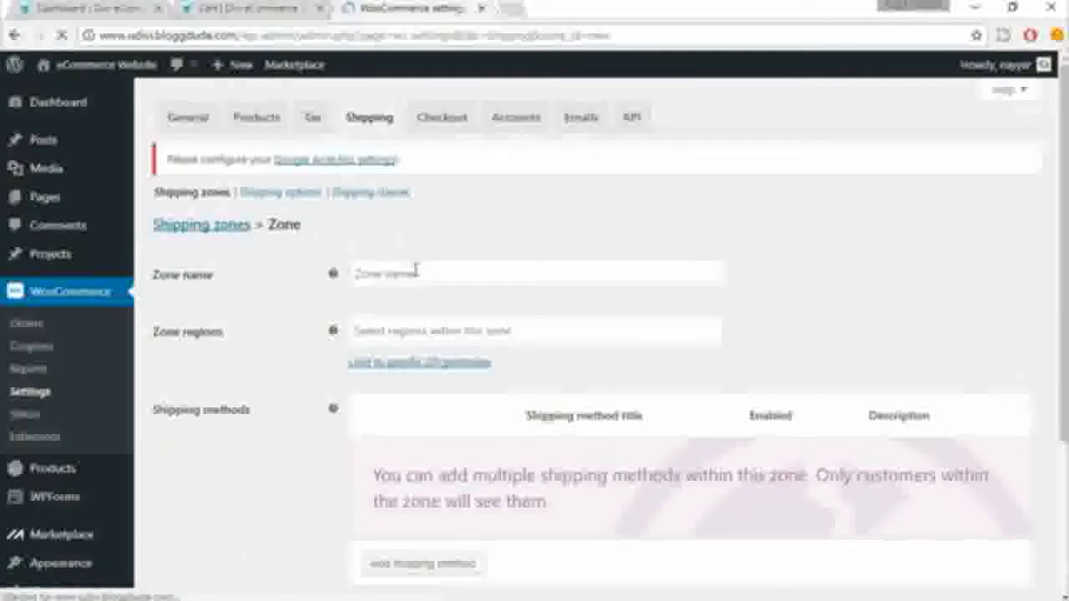
{"action": "left_click", "coordinate": [415, 270]}
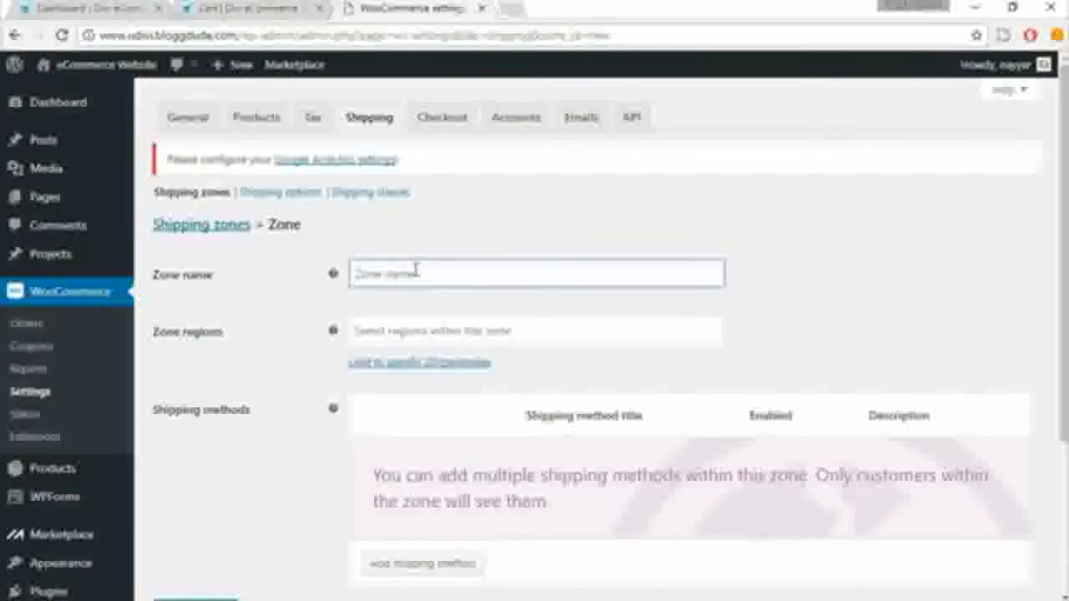
{"action": "type", "text": "IN"}
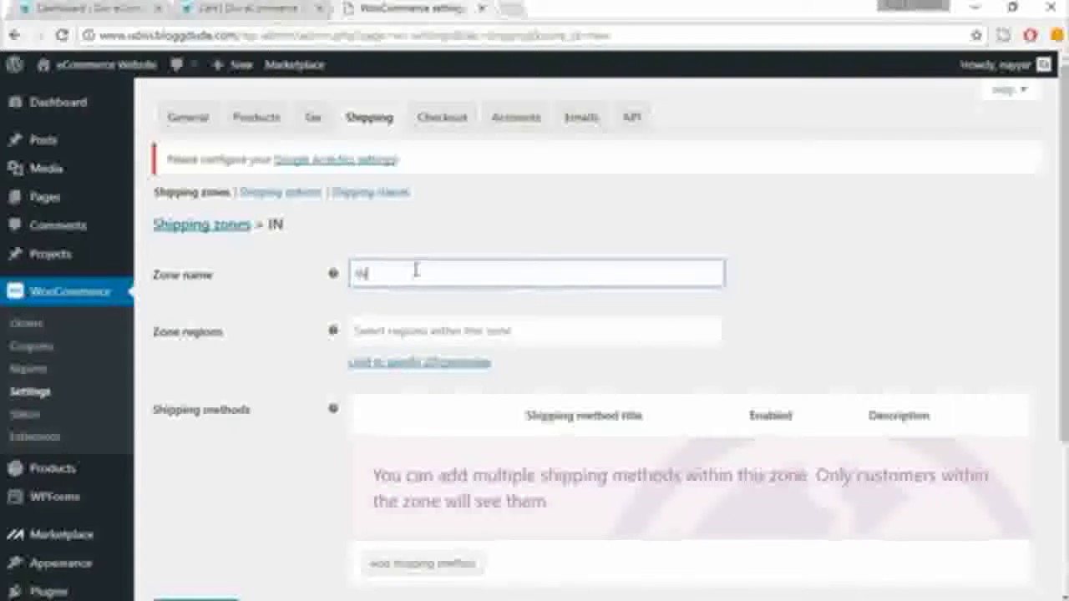
{"action": "key", "text": "BackSpace"}
{"action": "type", "text": "ndia"}
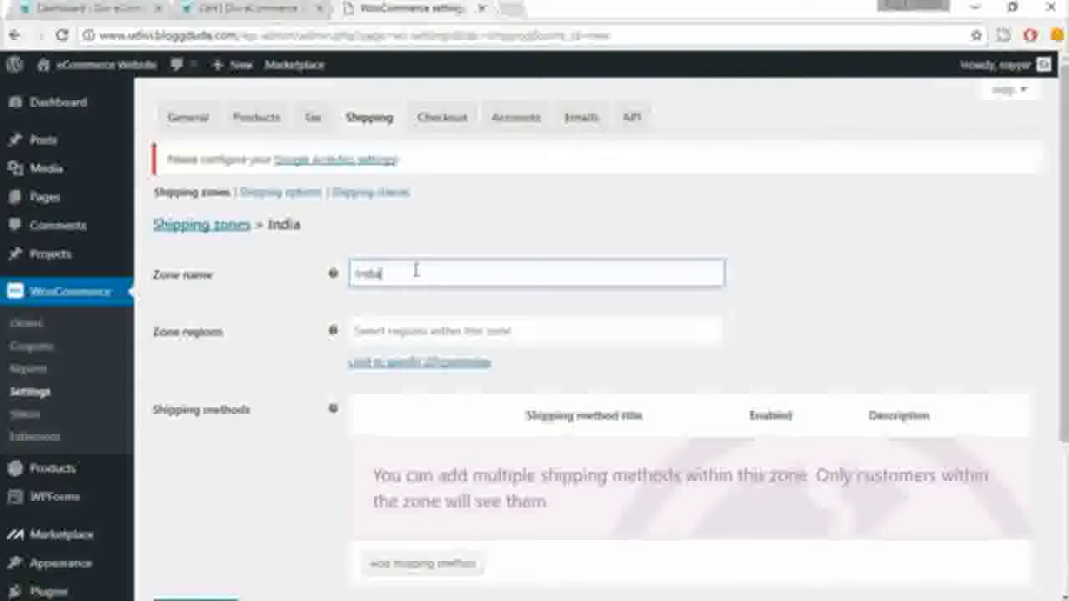
Step: Try India and then Maharashtra as the zone's region, removing each selection again
{"action": "left_click", "coordinate": [423, 329]}
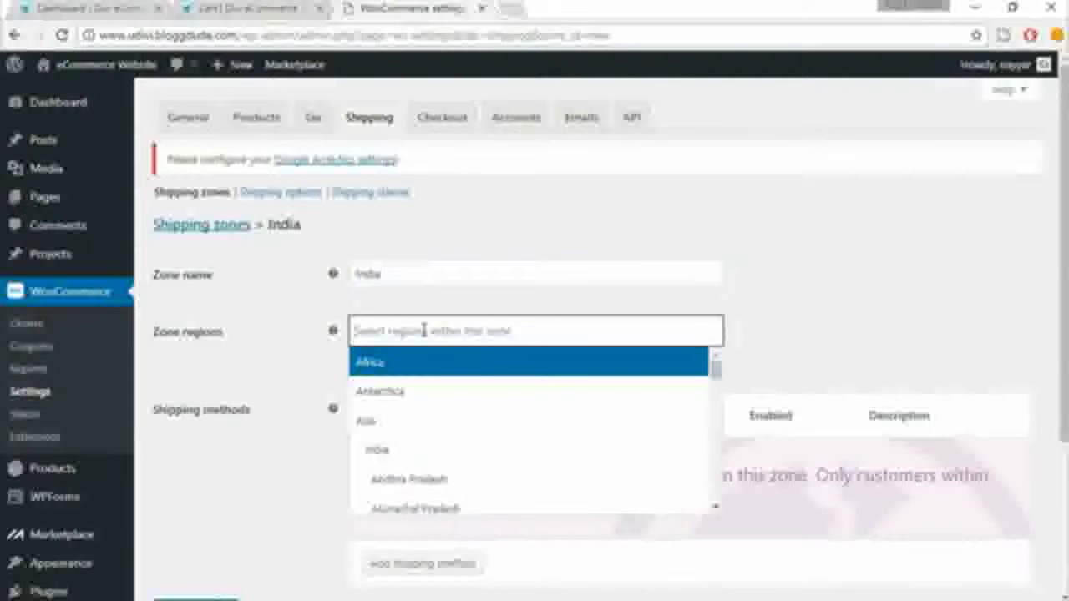
{"action": "left_click", "coordinate": [391, 452]}
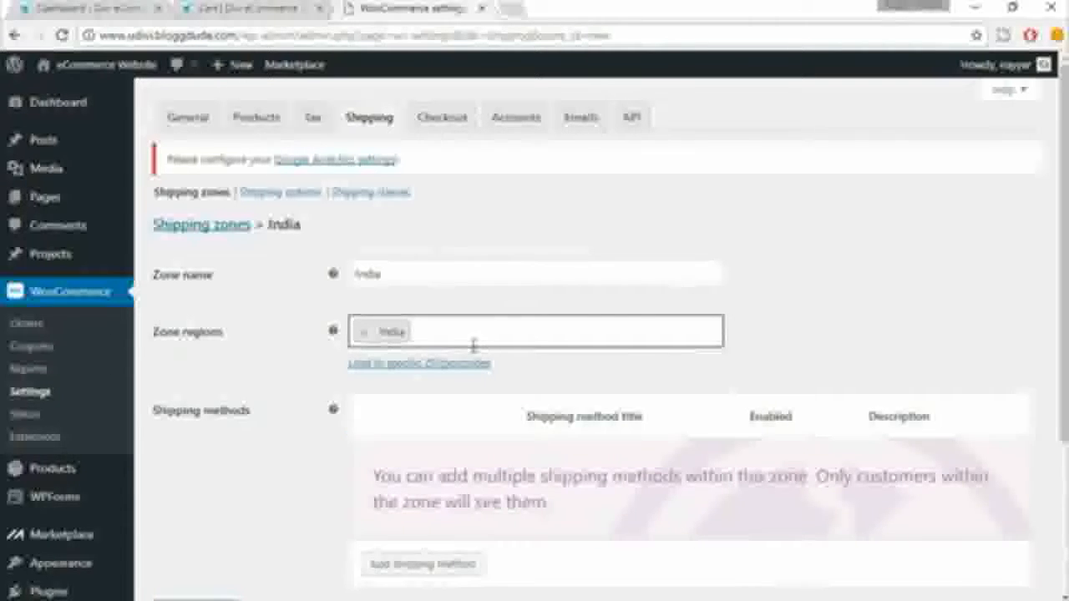
{"action": "left_click", "coordinate": [363, 331]}
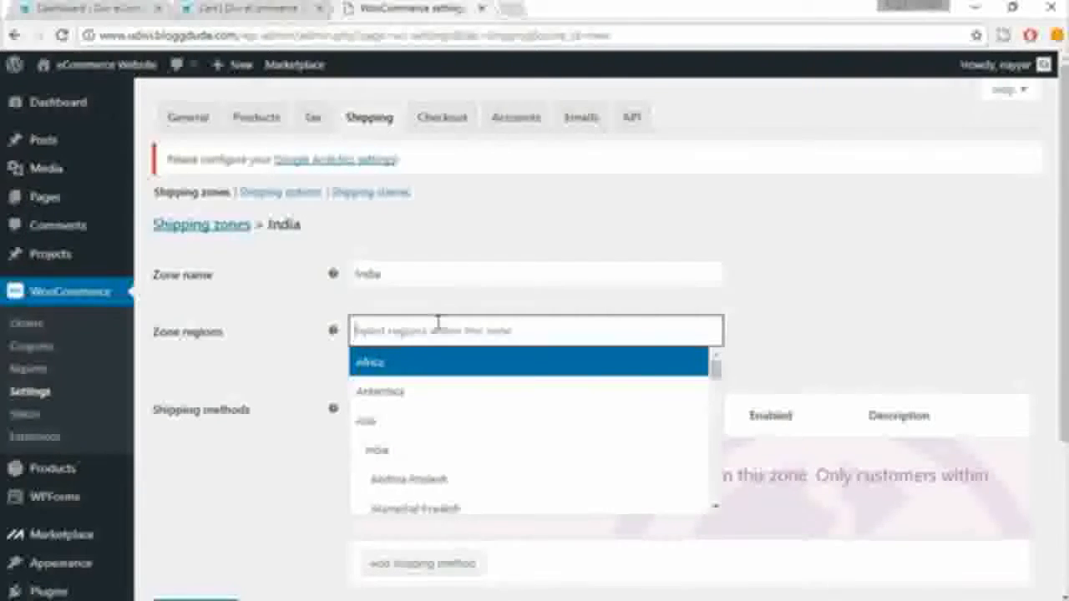
{"action": "type", "text": "maha"}
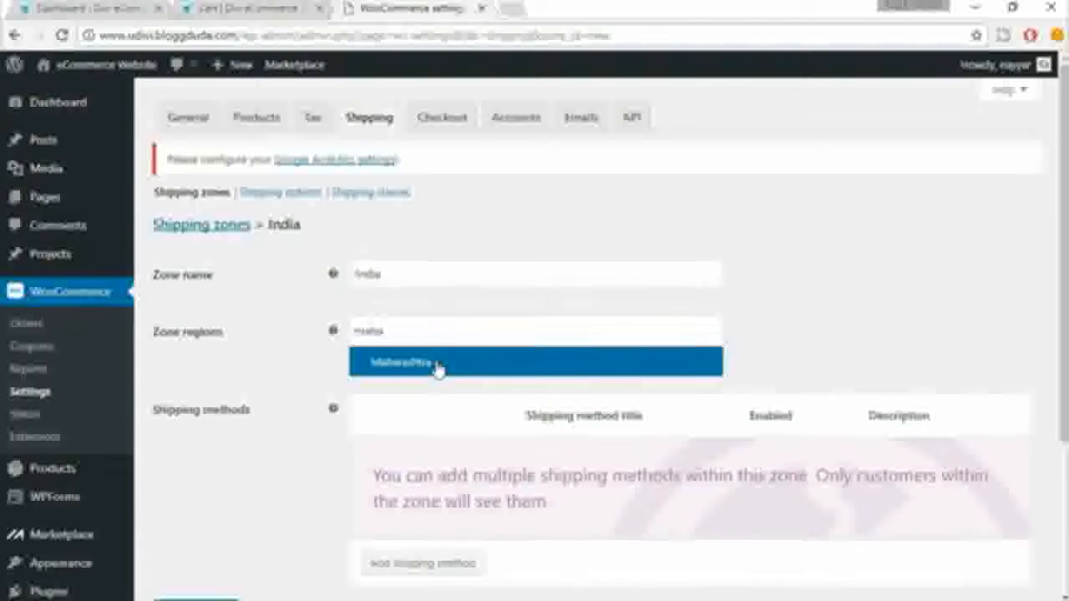
{"action": "left_click", "coordinate": [436, 369]}
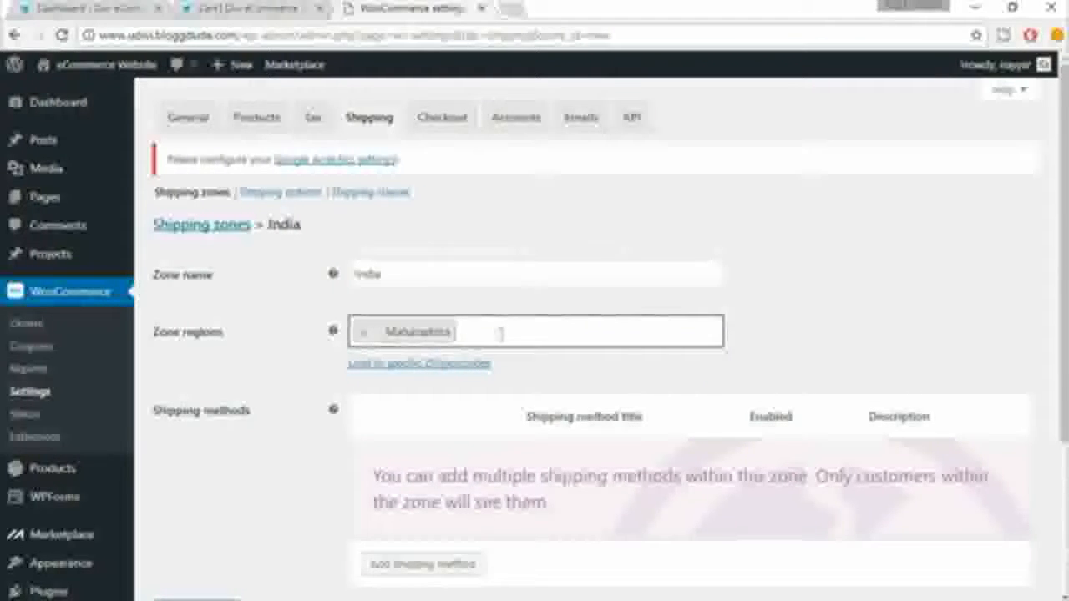
{"action": "left_click", "coordinate": [363, 332]}
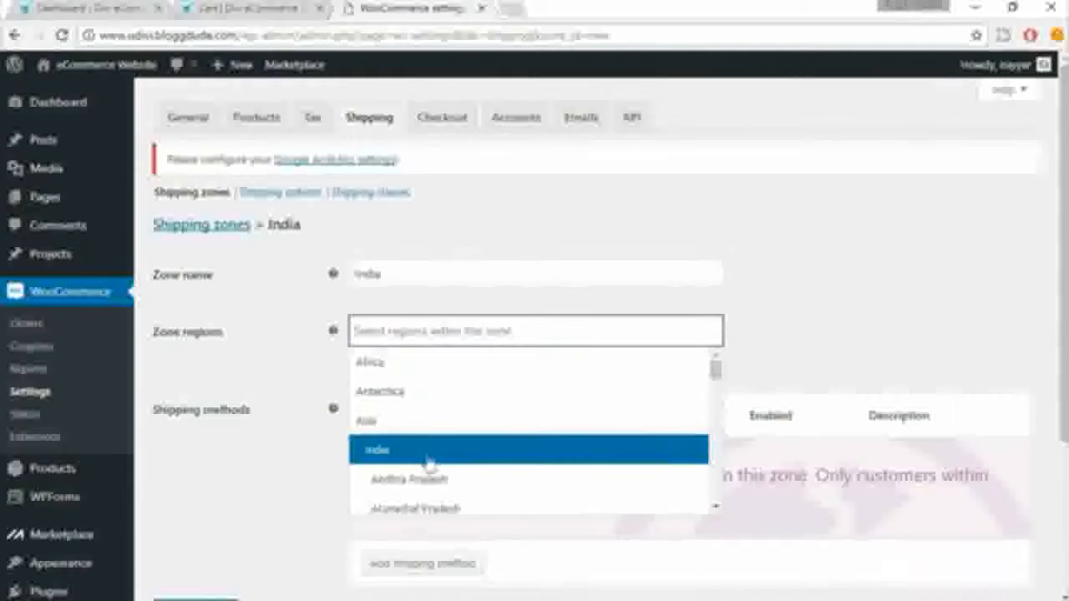
Step: Set the zone's region to India and save the shipping zone
{"action": "left_click", "coordinate": [398, 459]}
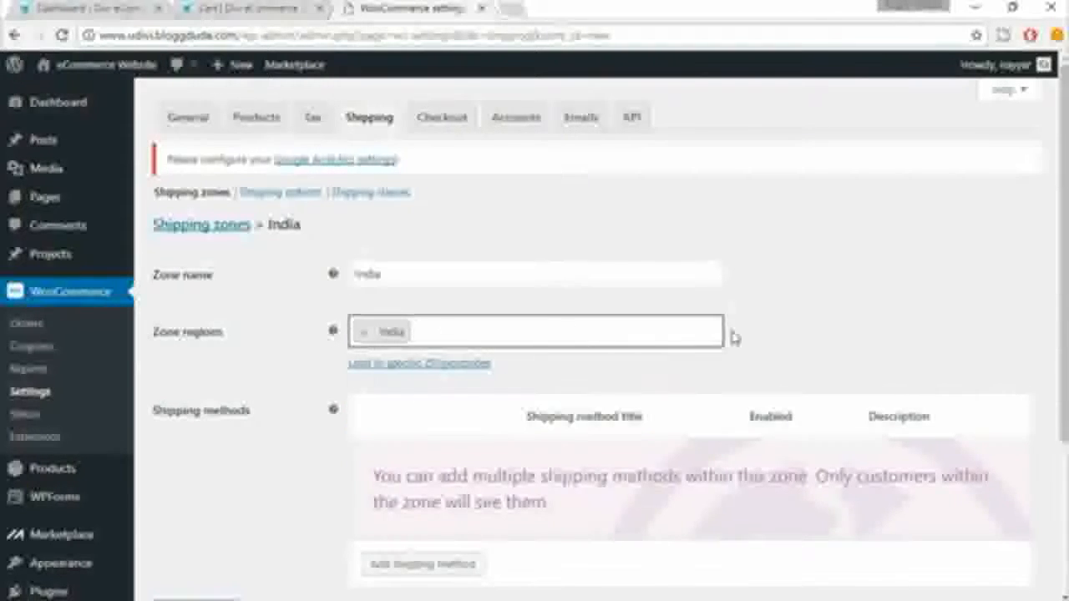
{"action": "scroll", "coordinate": [732, 336], "scroll_direction": "down", "scroll_amount": 1}
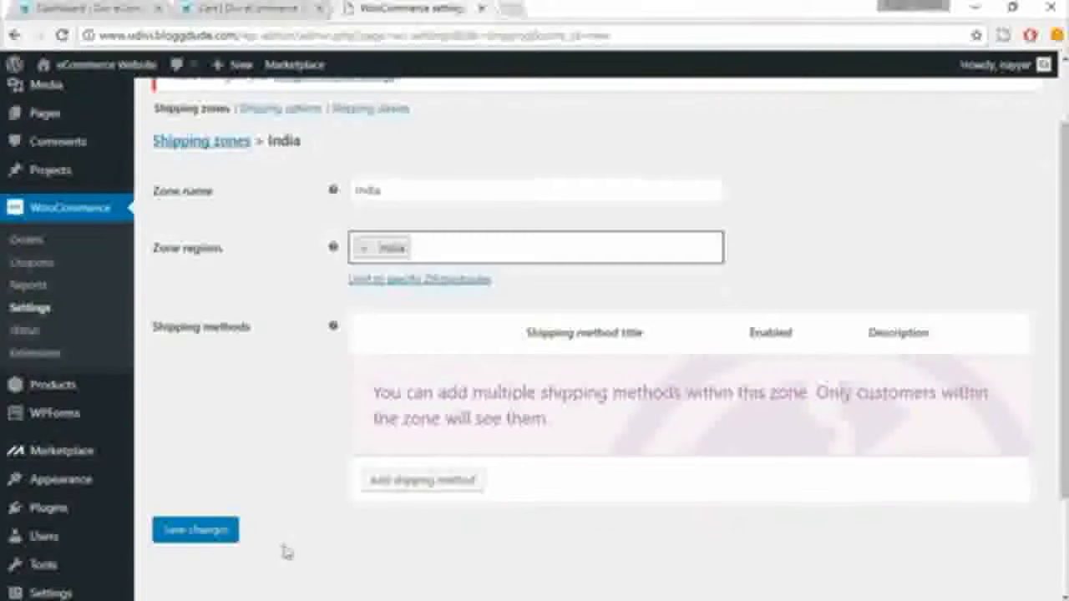
{"action": "left_click", "coordinate": [222, 539]}
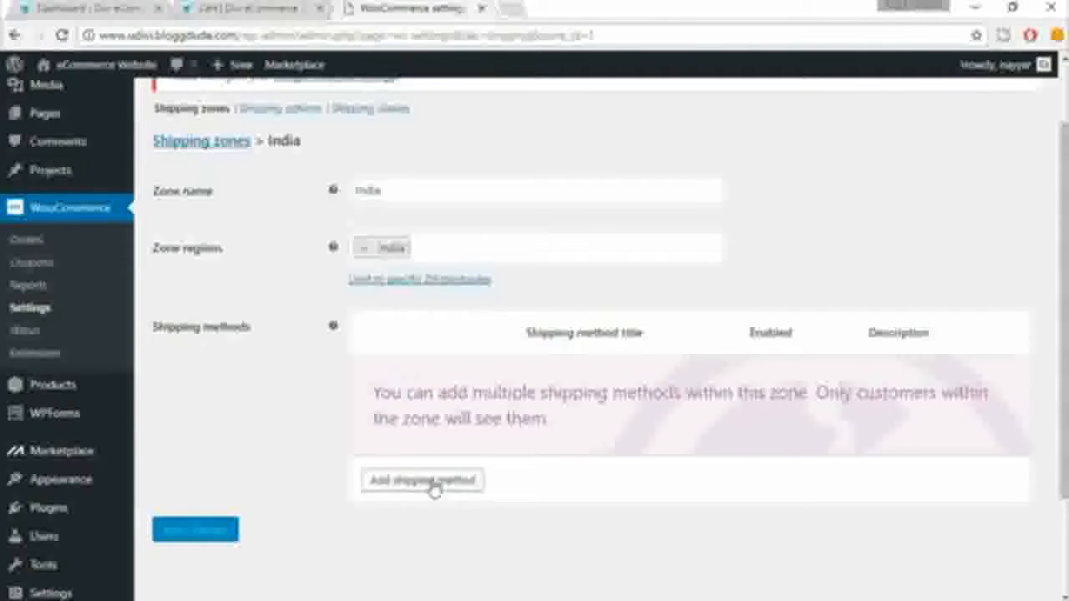
Step: Add a Flat rate shipping method to the India zone
{"action": "left_click", "coordinate": [433, 484]}
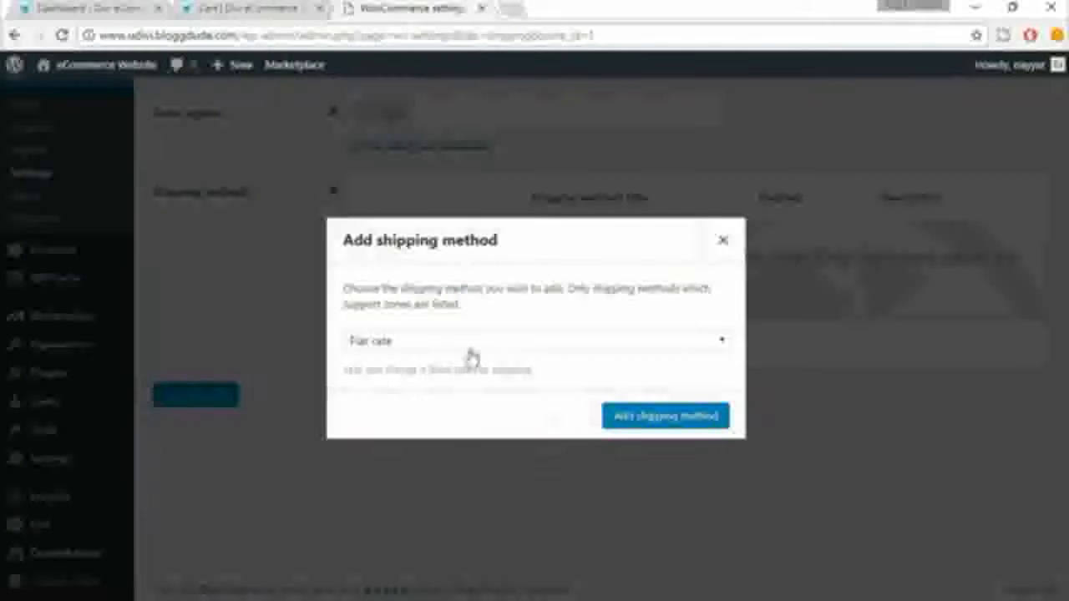
{"action": "left_click", "coordinate": [389, 343]}
{"action": "left_click", "coordinate": [410, 361]}
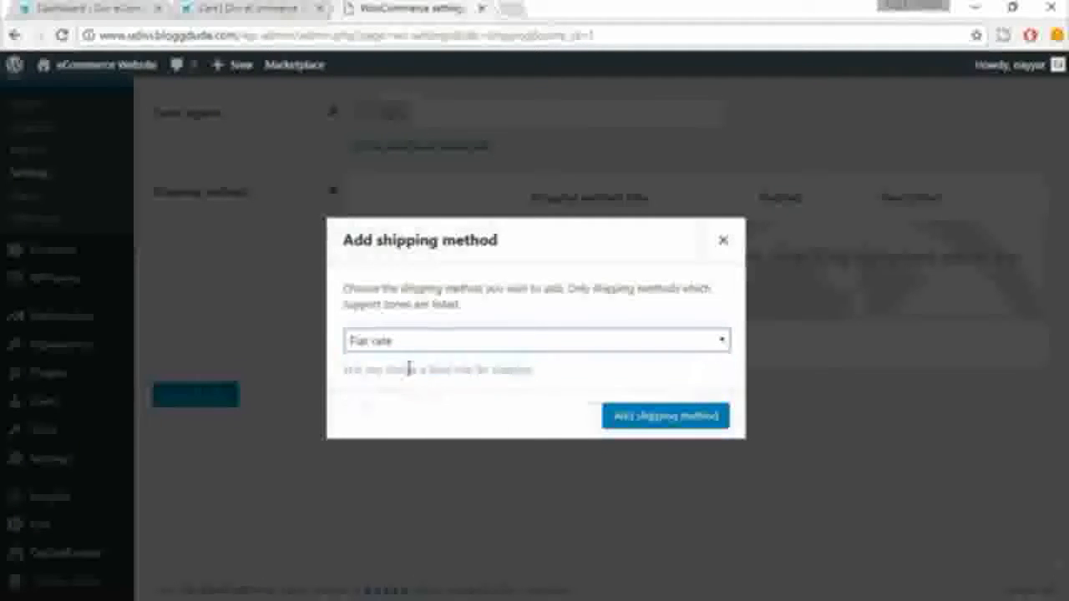
{"action": "left_click", "coordinate": [664, 421]}
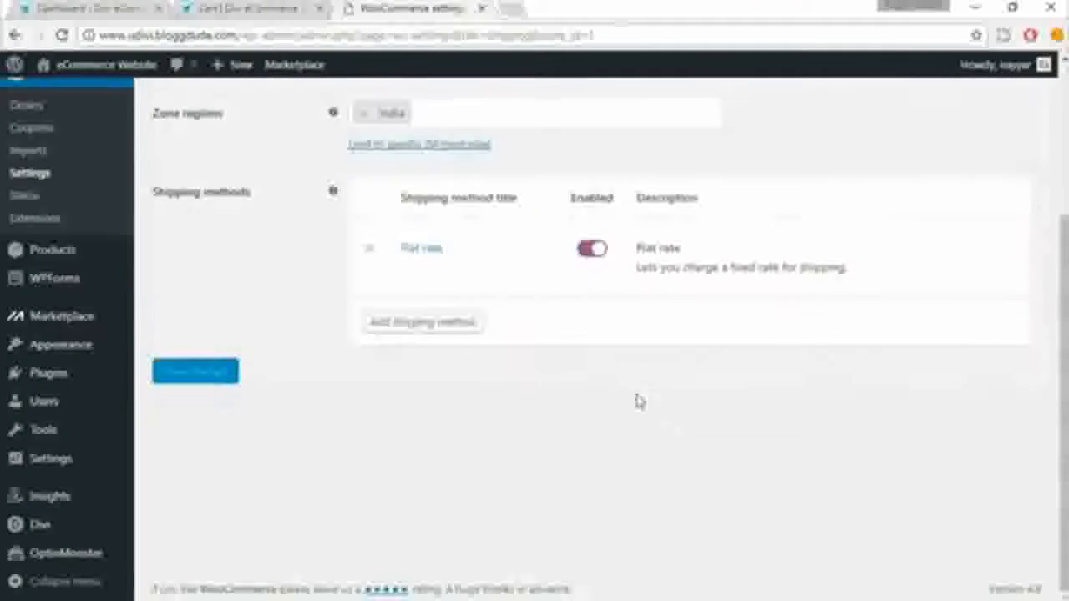
Step: Set the cost of the zone's Flat rate method to 2 and save its settings
{"action": "scroll", "coordinate": [608, 325], "scroll_direction": "up", "scroll_amount": 2}
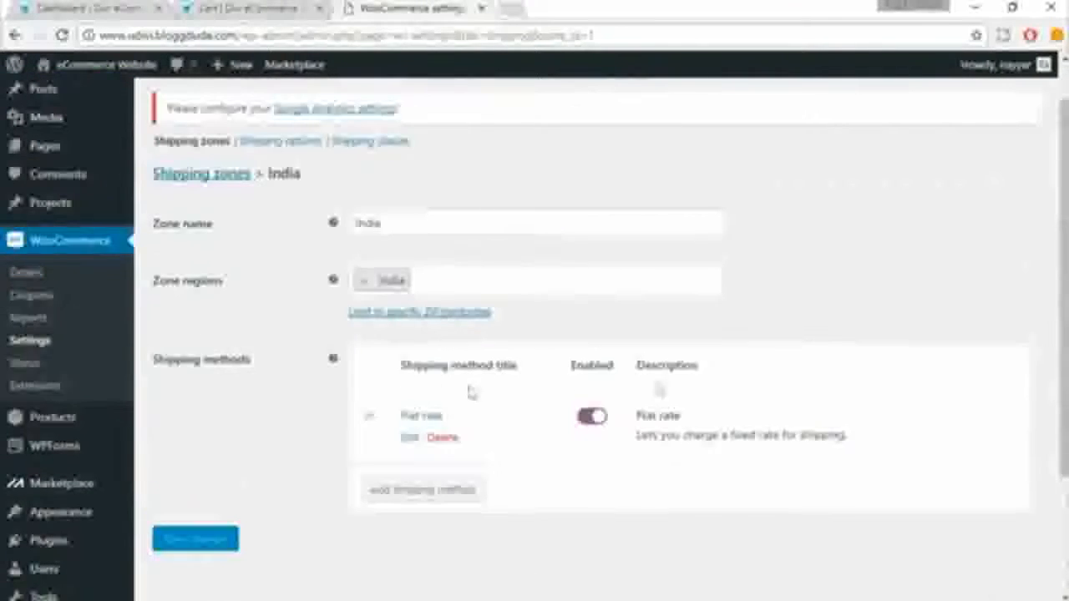
{"action": "left_click", "coordinate": [410, 439]}
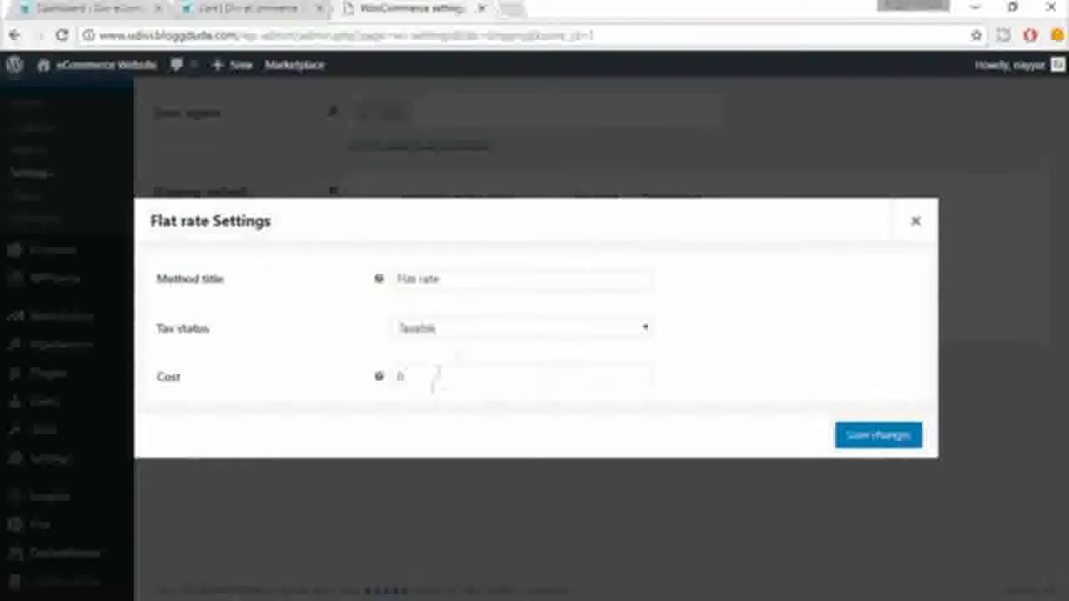
{"action": "left_click", "coordinate": [433, 381]}
{"action": "double_click", "coordinate": [434, 381]}
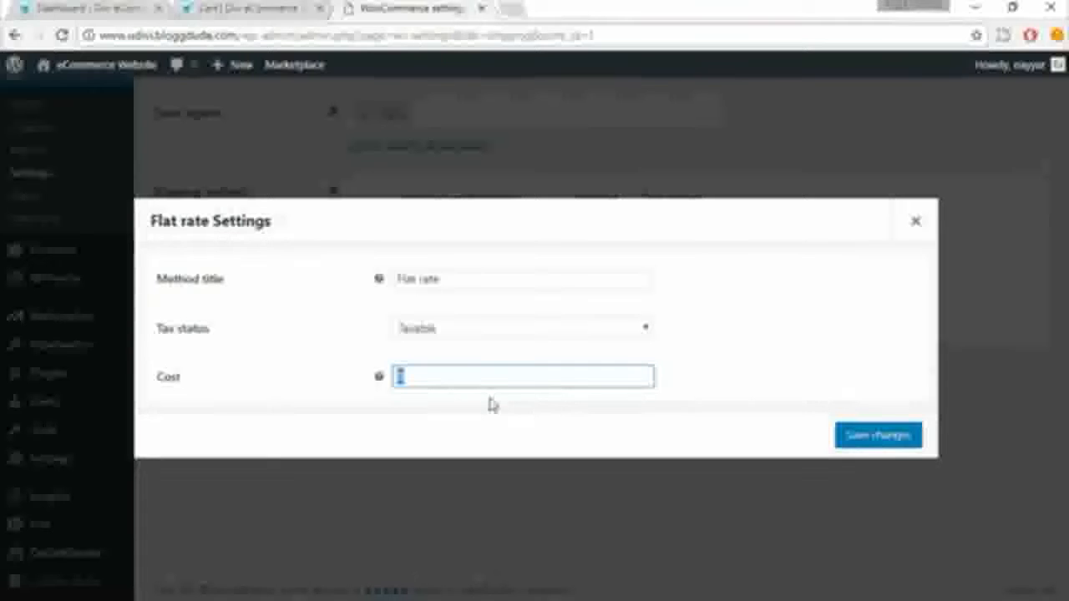
{"action": "type", "text": "2"}
{"action": "left_click", "coordinate": [877, 446]}
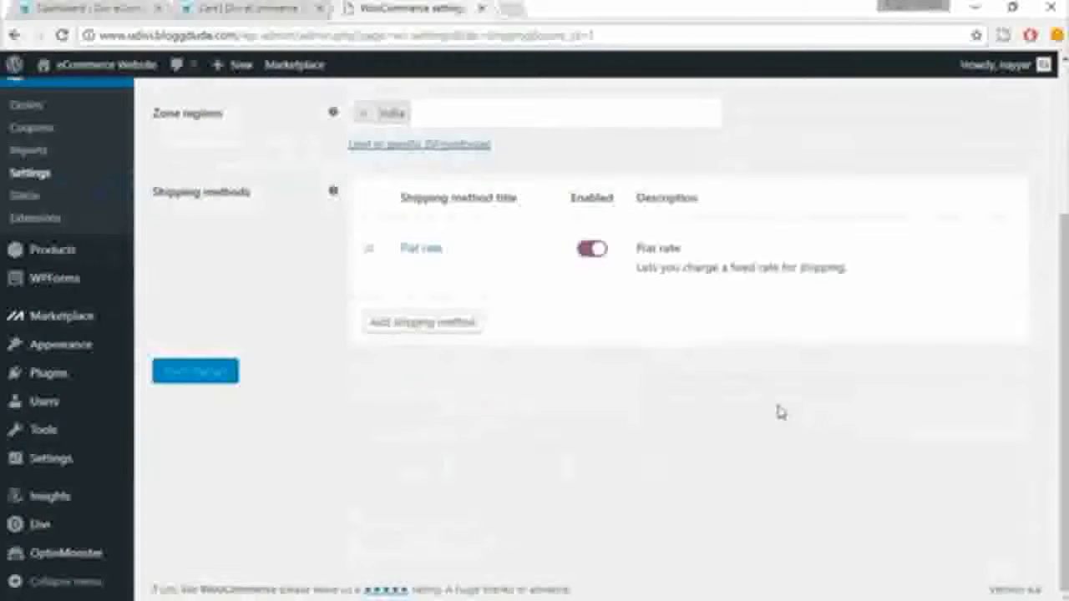
Step: Open the shipping options in the shipping settings
{"action": "scroll", "coordinate": [778, 412], "scroll_direction": "up", "scroll_amount": 3}
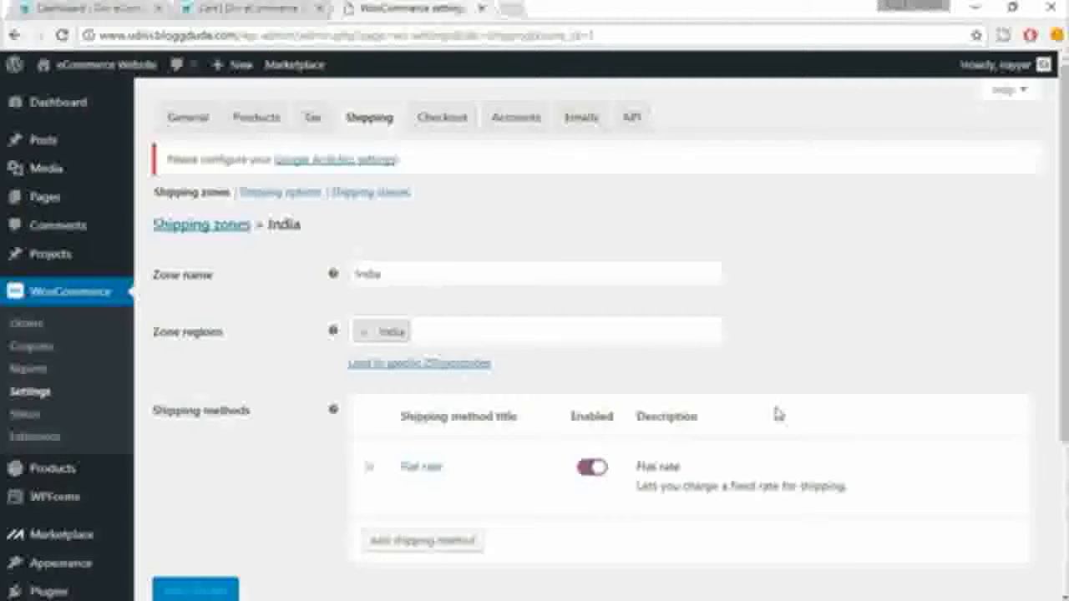
{"action": "left_click", "coordinate": [302, 200]}
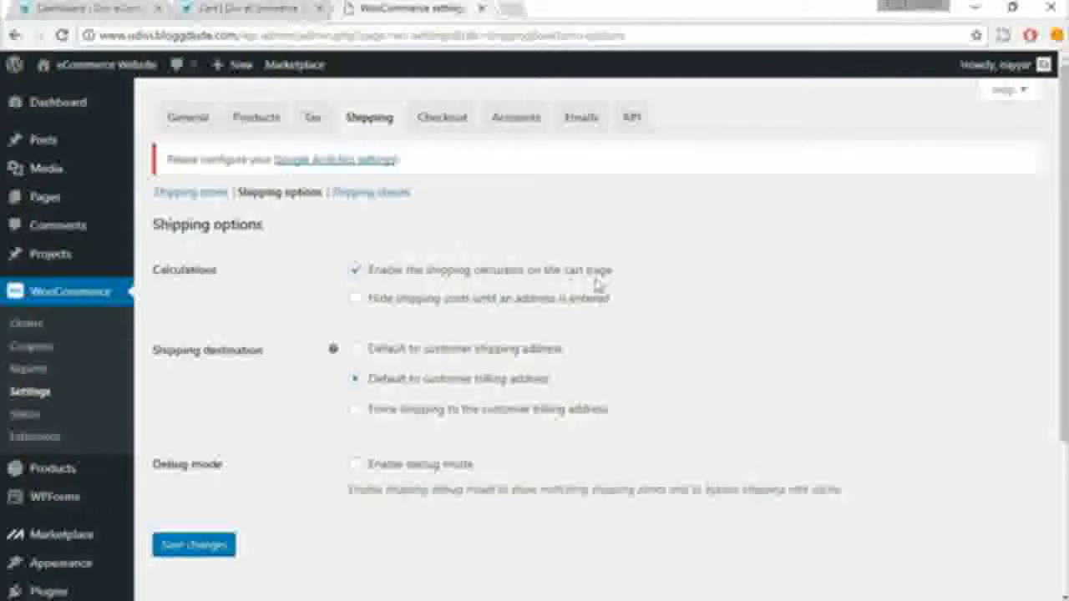
Step: Switch to the store's cart page and update the totals with the shipping calculator for India, Maharashtra
{"action": "left_click", "coordinate": [281, 8]}
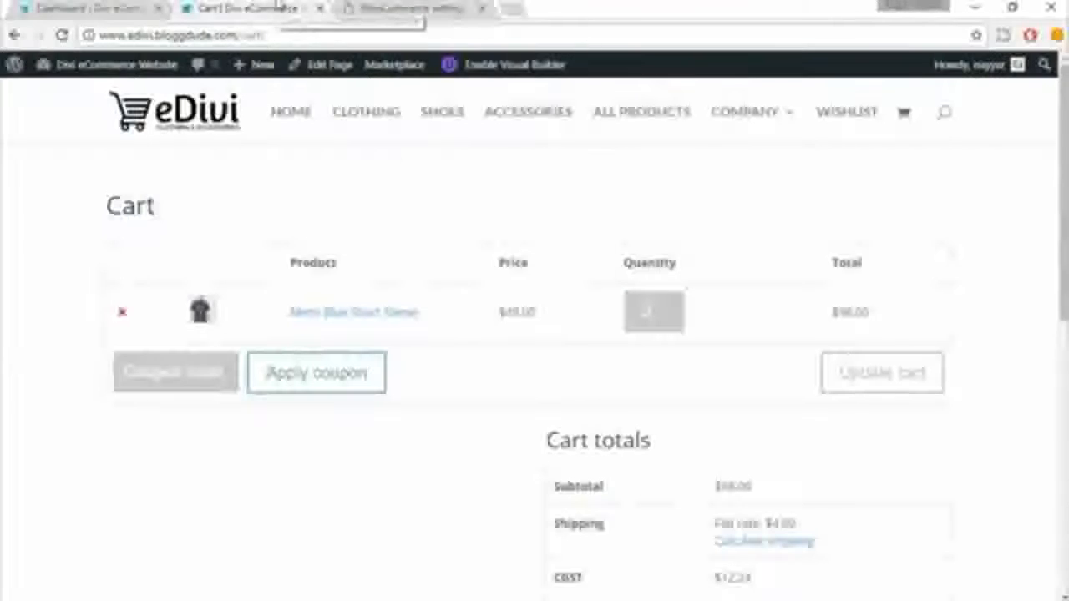
{"action": "scroll", "coordinate": [952, 267], "scroll_direction": "down", "scroll_amount": 2}
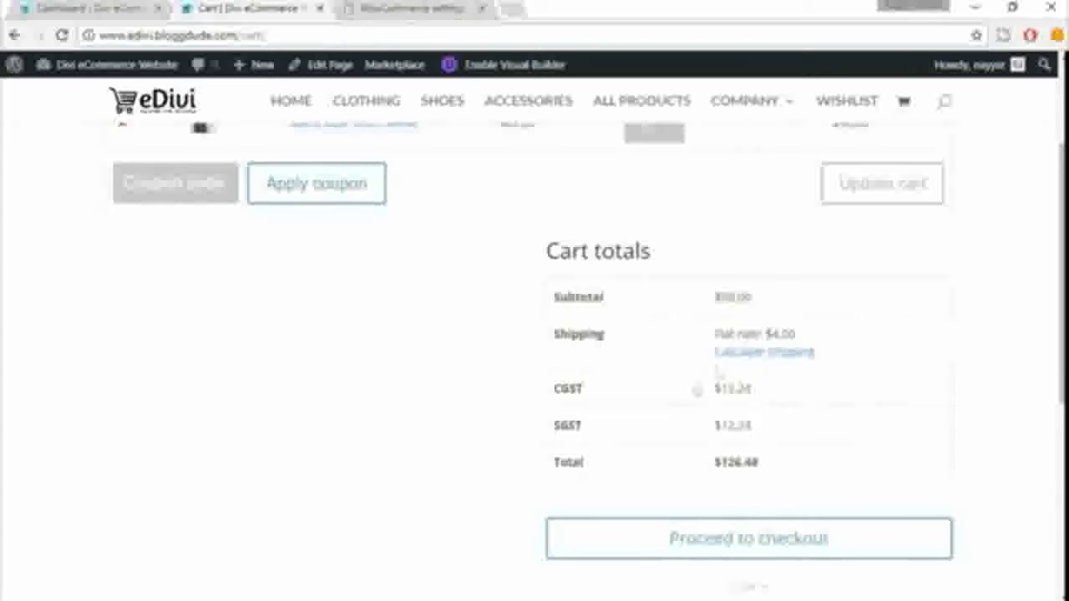
{"action": "left_click", "coordinate": [762, 358]}
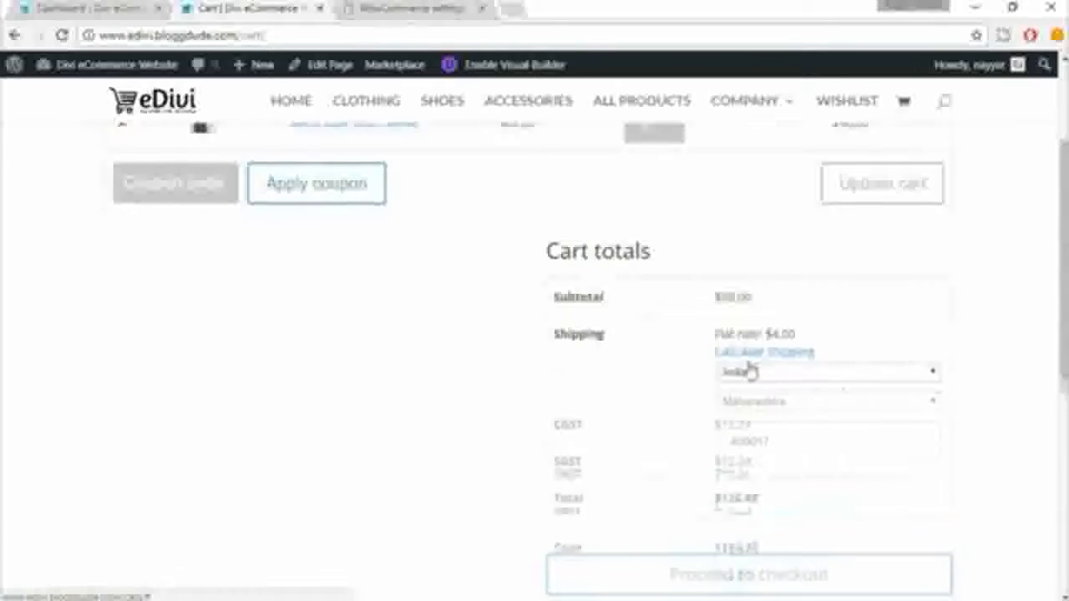
{"action": "scroll", "coordinate": [802, 351], "scroll_direction": "down", "scroll_amount": 1}
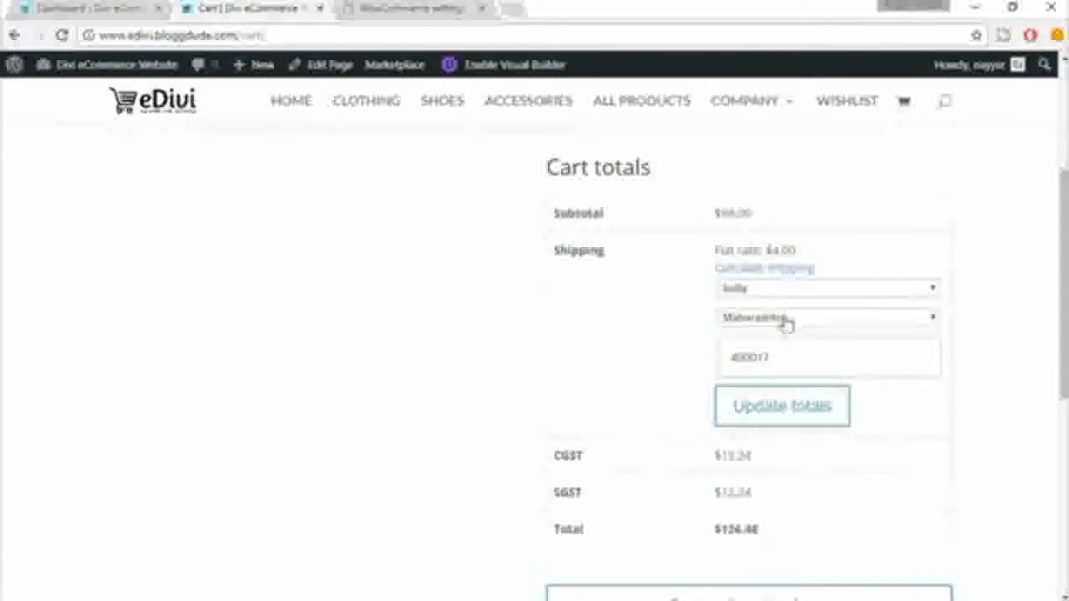
{"action": "left_click", "coordinate": [809, 410]}
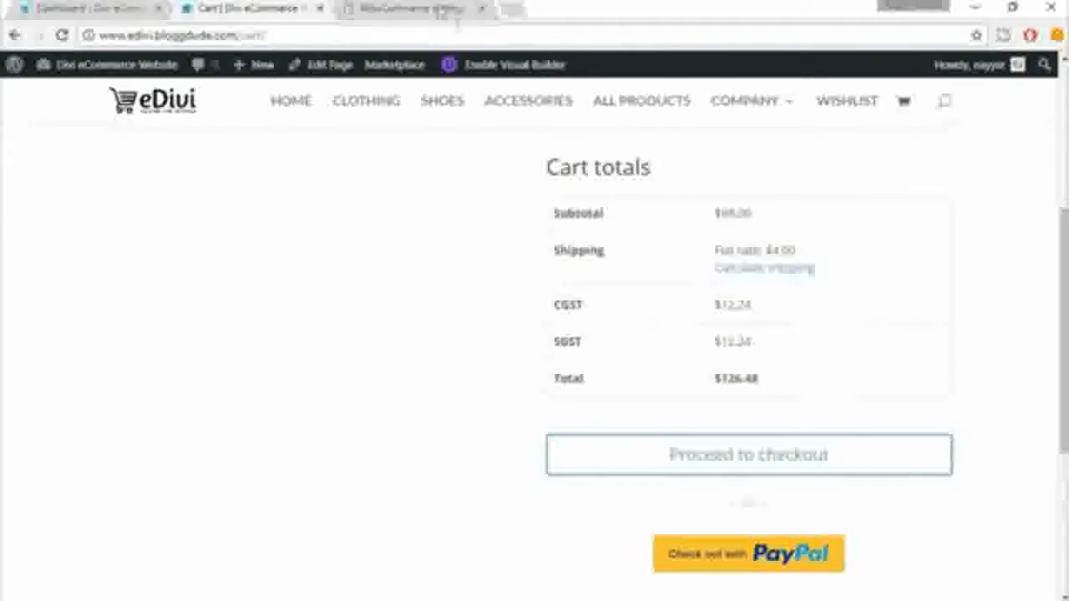
Step: Return to the WooCommerce shipping options, default the shipping destination to the customer shipping address and save
{"action": "left_click", "coordinate": [441, 10]}
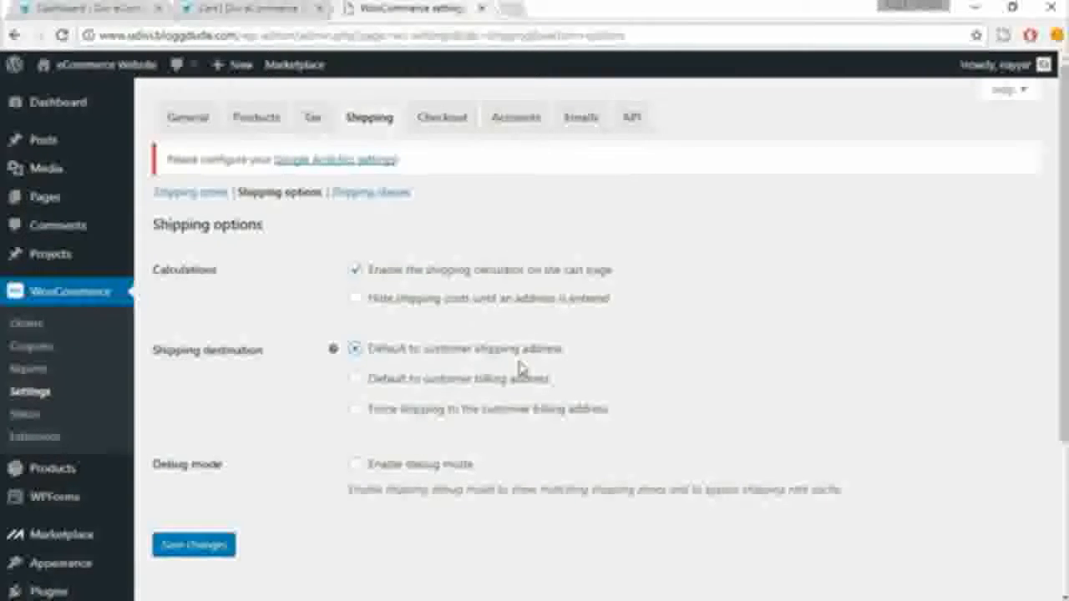
{"action": "scroll", "coordinate": [360, 486], "scroll_direction": "down", "scroll_amount": 1}
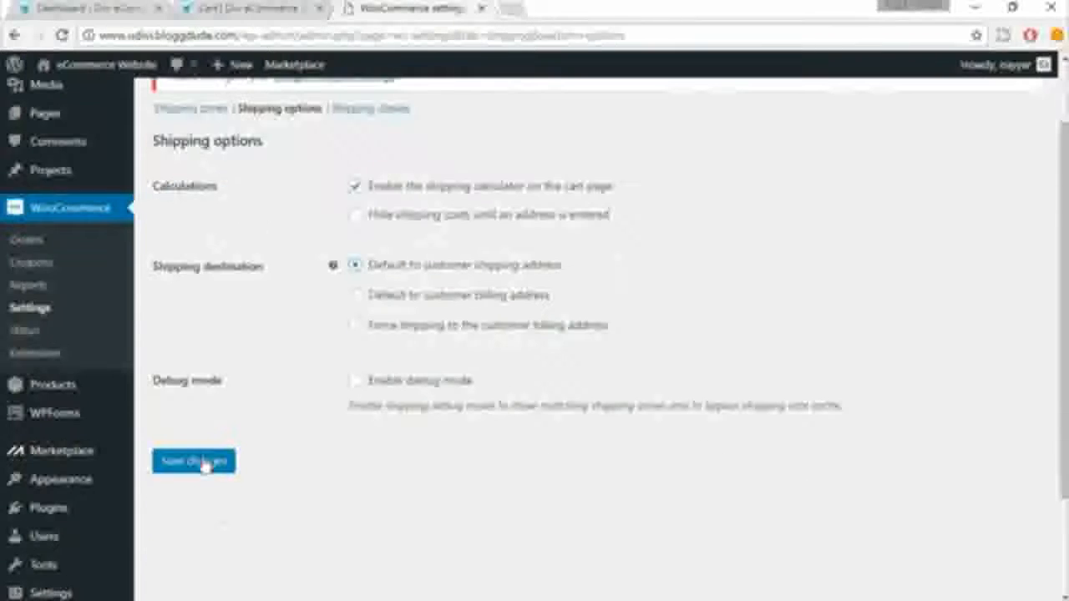
{"action": "left_click", "coordinate": [204, 464]}
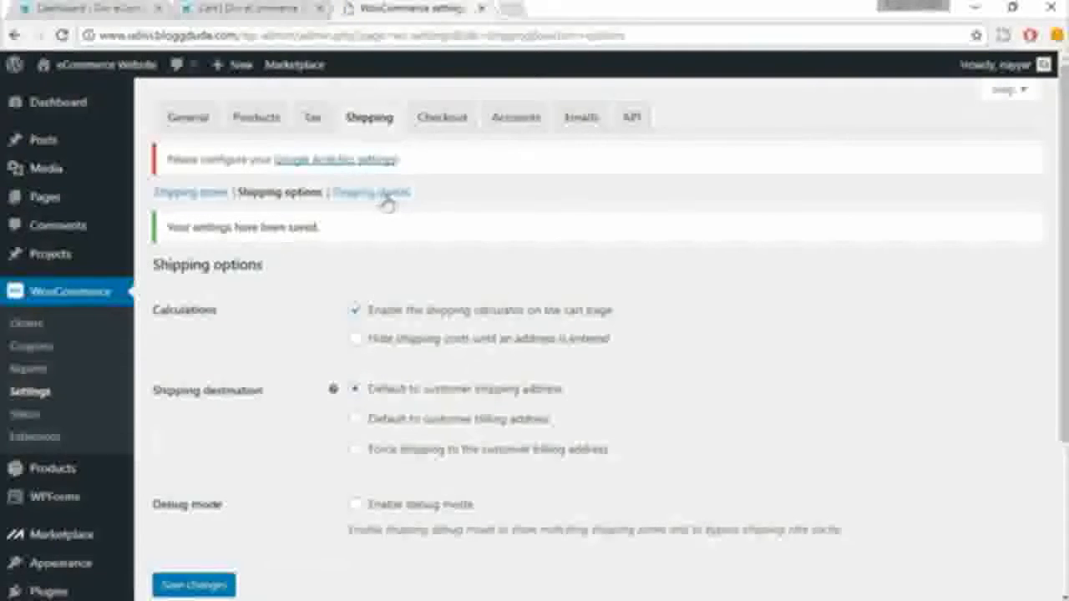
Step: Open the shipping classes section and add a new shipping class named Bulky
{"action": "left_click", "coordinate": [392, 194]}
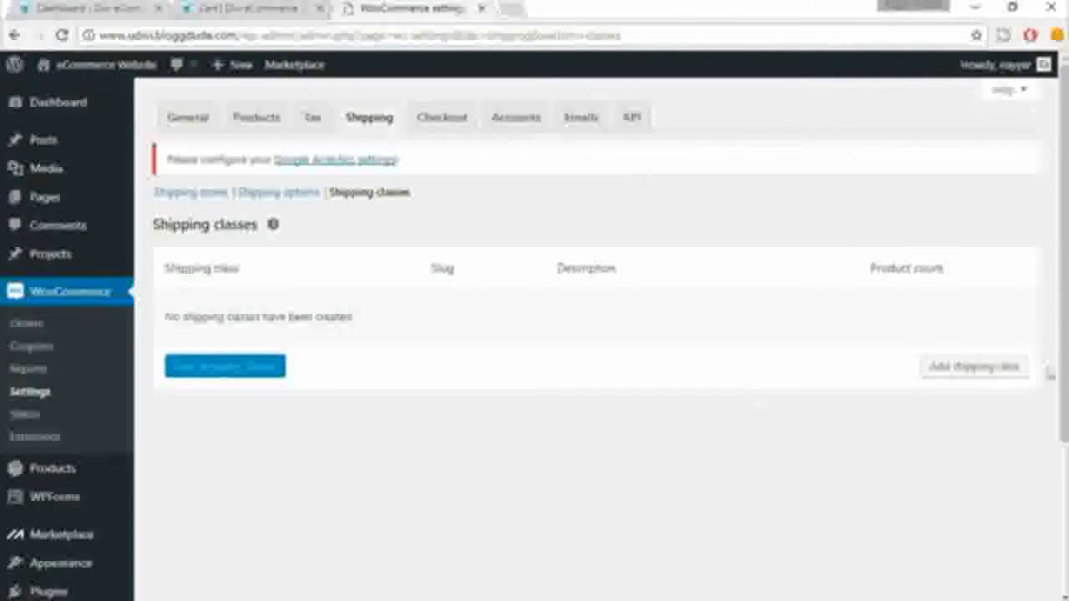
{"action": "left_click", "coordinate": [969, 378]}
{"action": "left_click", "coordinate": [286, 324]}
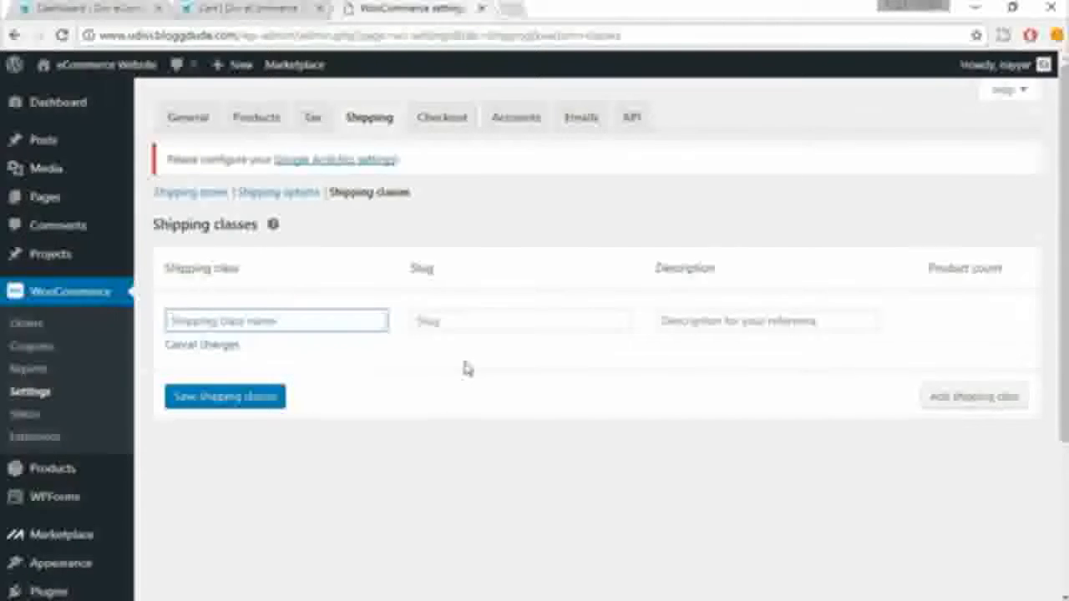
{"action": "type", "text": "q"}
{"action": "type", "text": "ulky"}
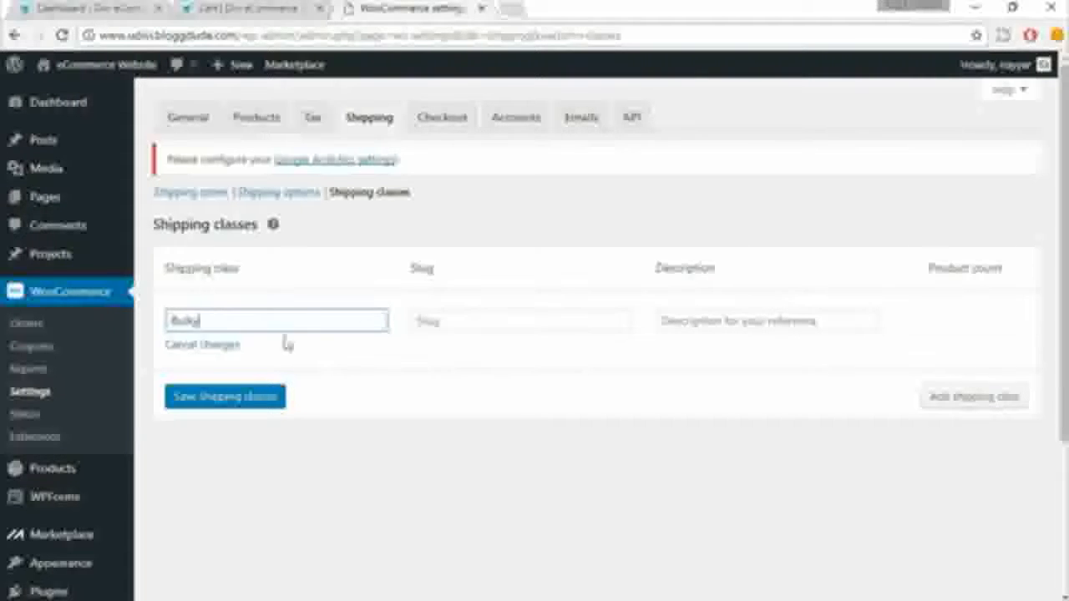
Step: Give the Bulky shipping class the slug bulky and the description "Products over 50kg", and save the shipping classes
{"action": "left_click", "coordinate": [433, 327]}
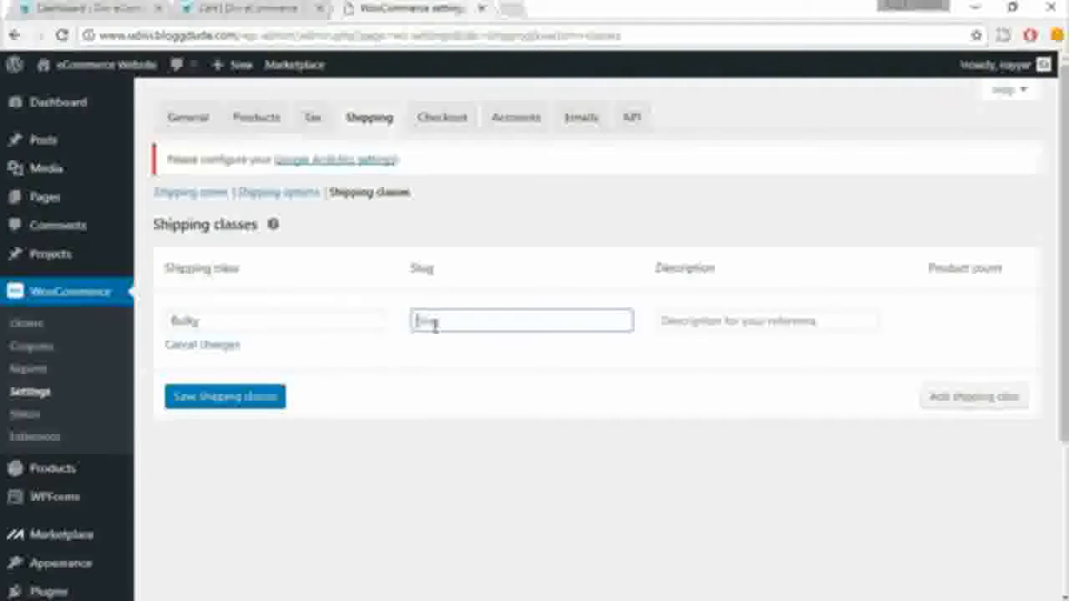
{"action": "type", "text": "bulky"}
{"action": "left_click", "coordinate": [728, 321]}
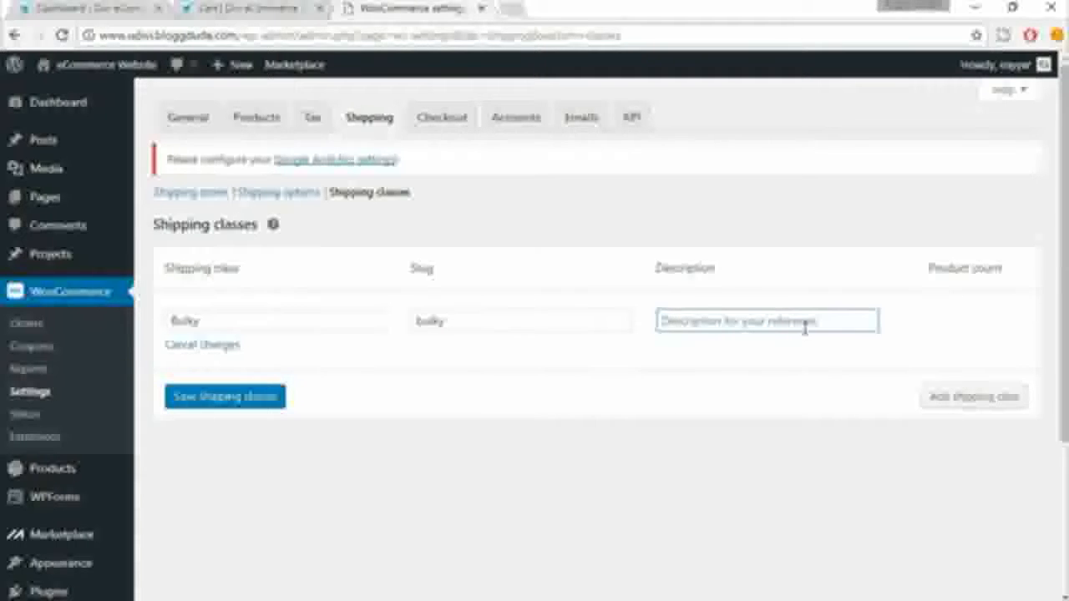
{"action": "type", "text": "Broducts"}
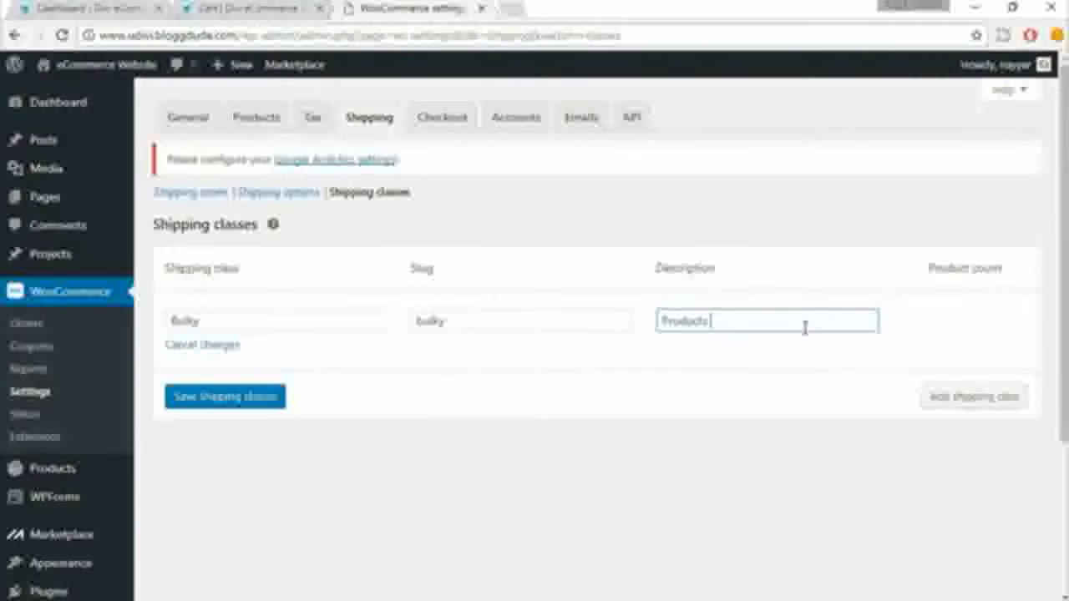
{"action": "type", "text": " over 50kg"}
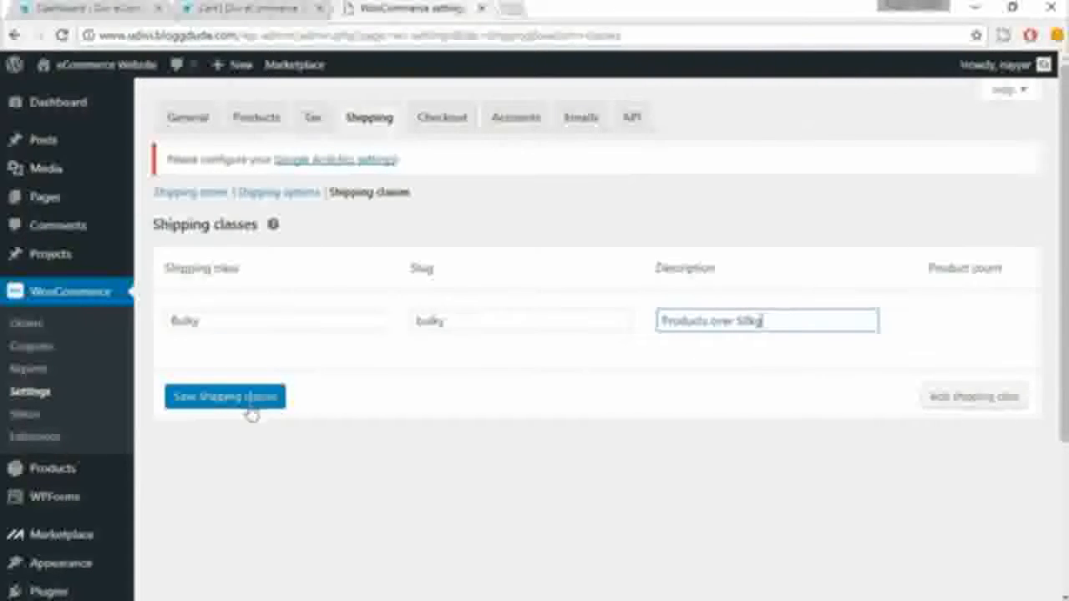
{"action": "left_click", "coordinate": [231, 408]}
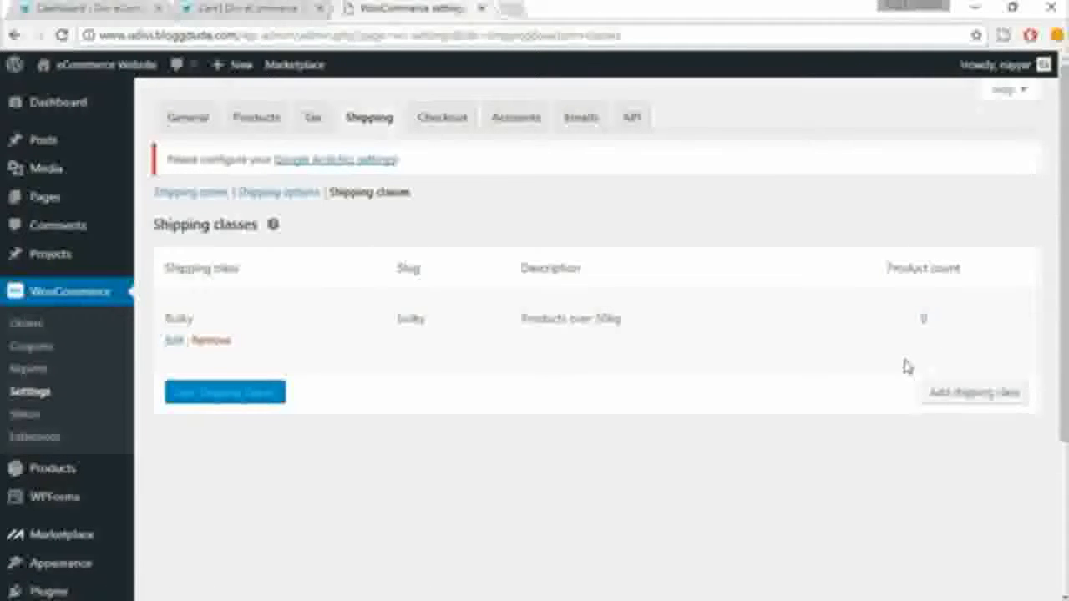
Step: Switch to the Divi eCommerce Website dashboard and open the shipping classes in its WooCommerce shipping settings
{"action": "left_click", "coordinate": [121, 7]}
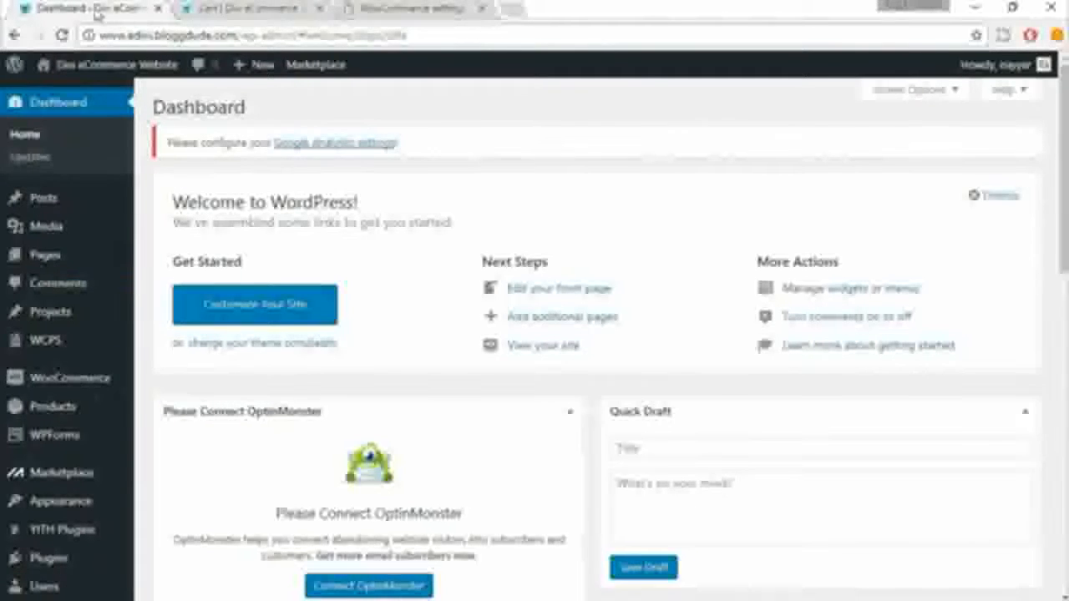
{"action": "mouse_move", "coordinate": [56, 418]}
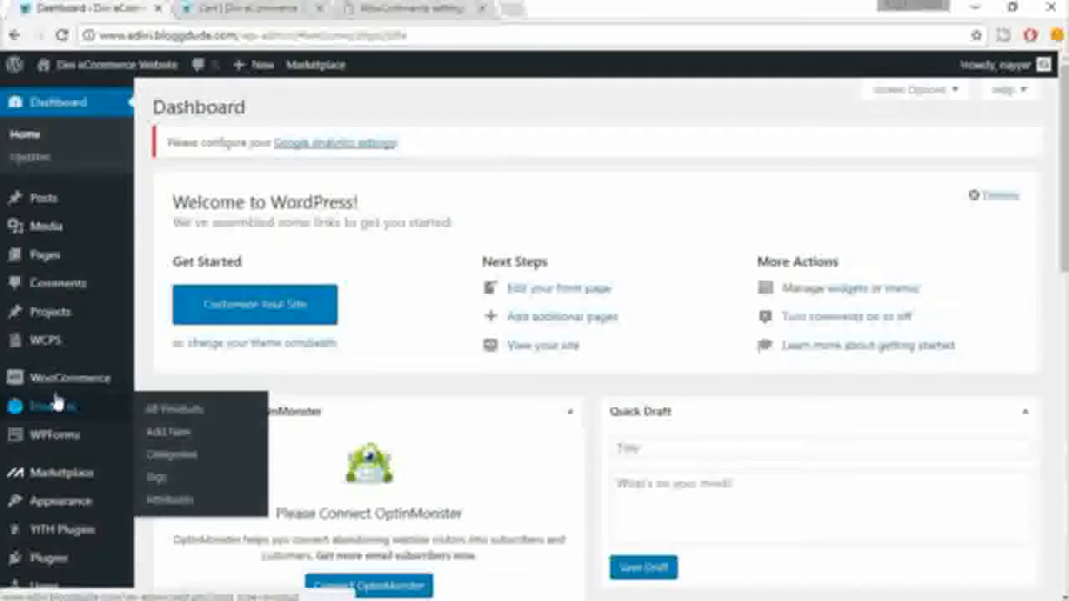
{"action": "mouse_move", "coordinate": [55, 382]}
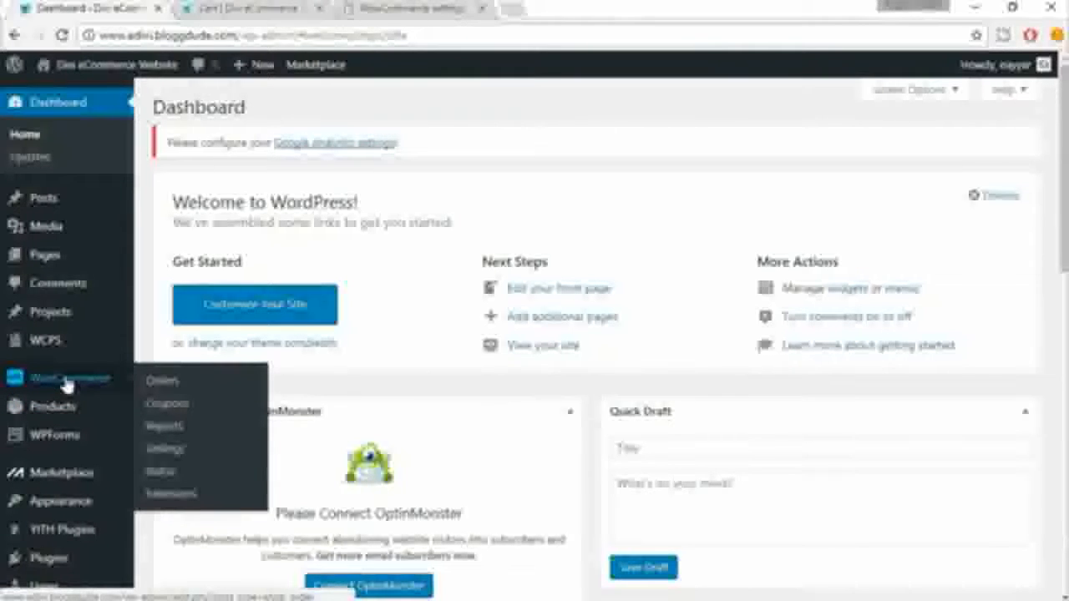
{"action": "left_click", "coordinate": [170, 453]}
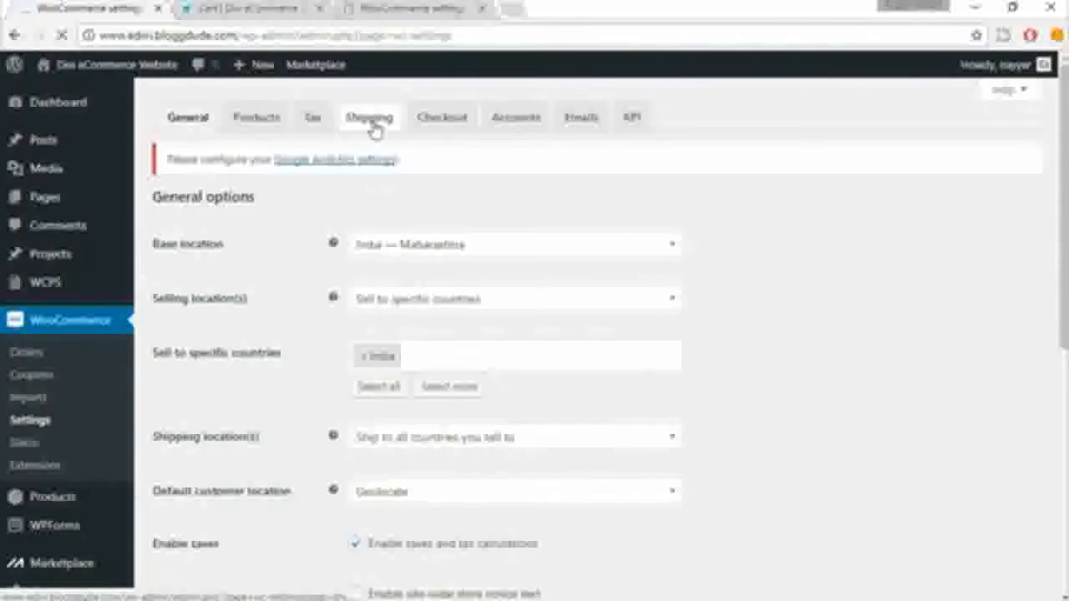
{"action": "left_click", "coordinate": [374, 129]}
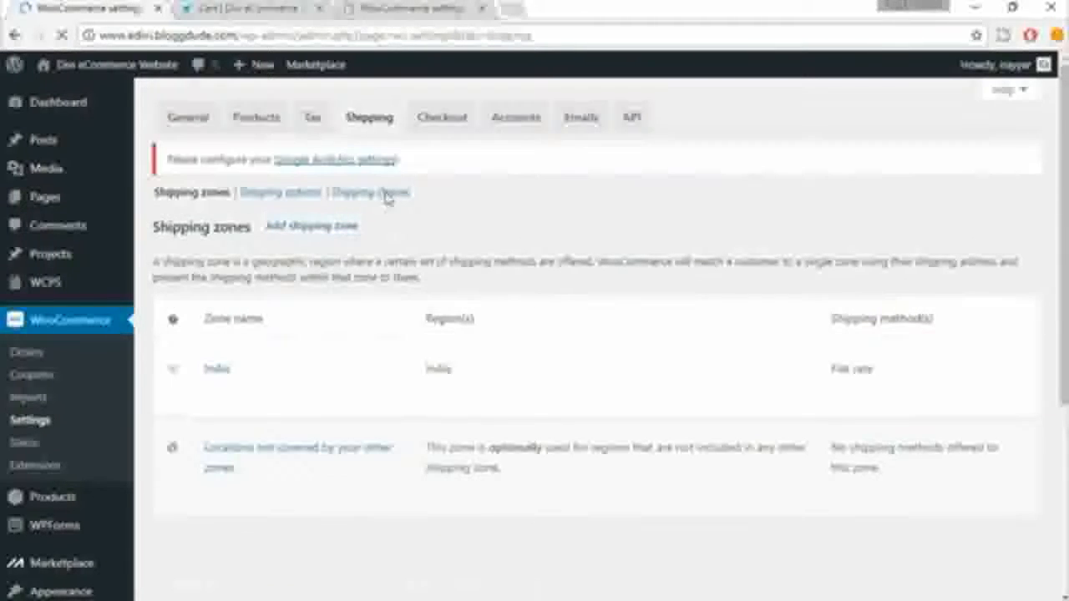
{"action": "left_click", "coordinate": [387, 194]}
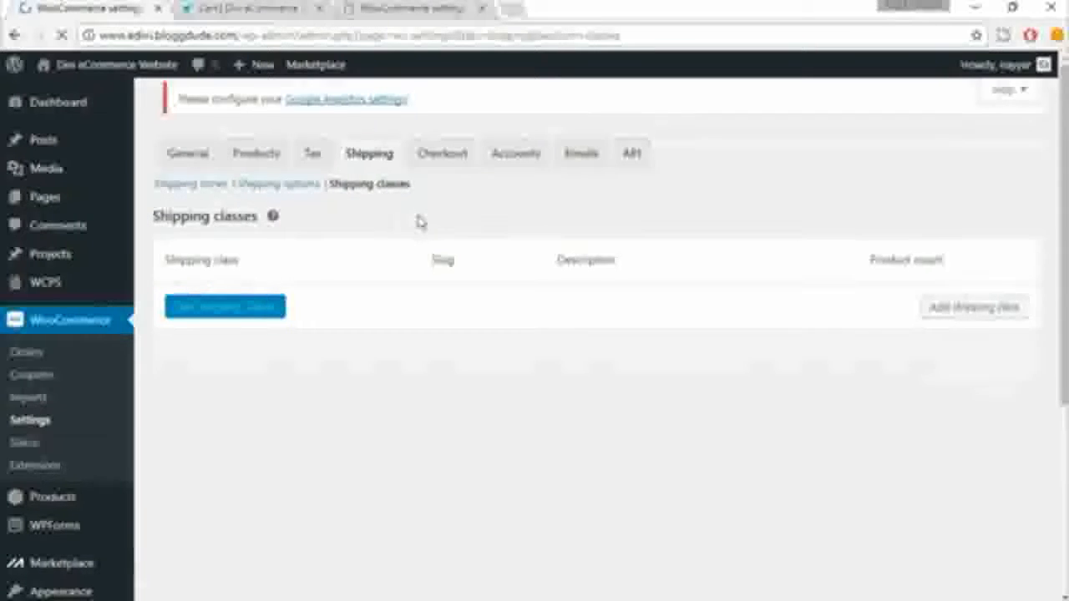
Step: Examine the Bulky class's description and open the list of products assigned to that shipping class
{"action": "mouse_move", "coordinate": [182, 337]}
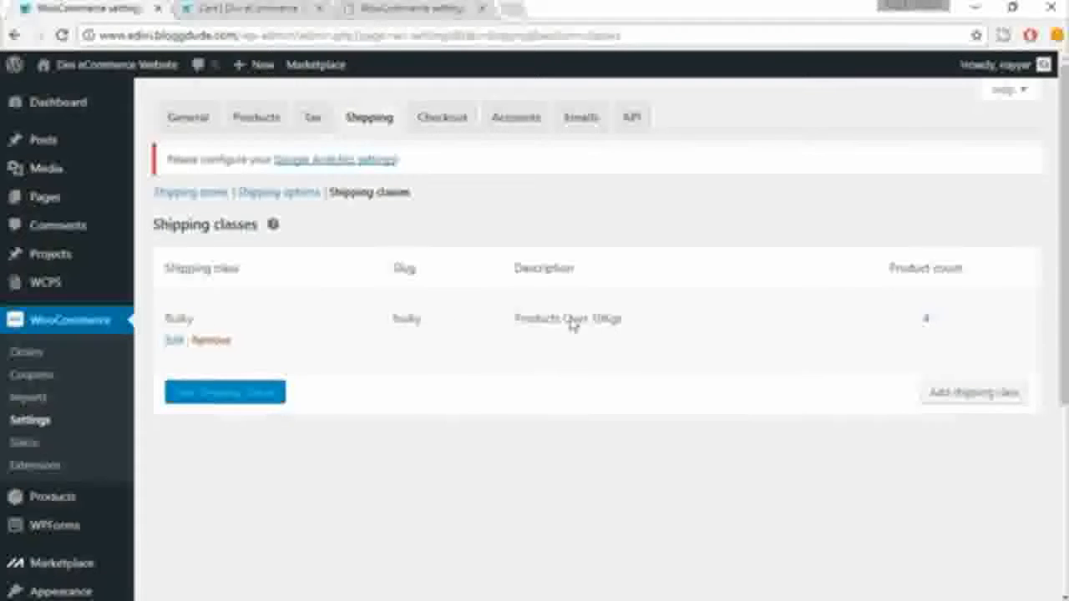
{"action": "left_click_drag", "start_coordinate": [508, 320], "coordinate": [639, 324]}
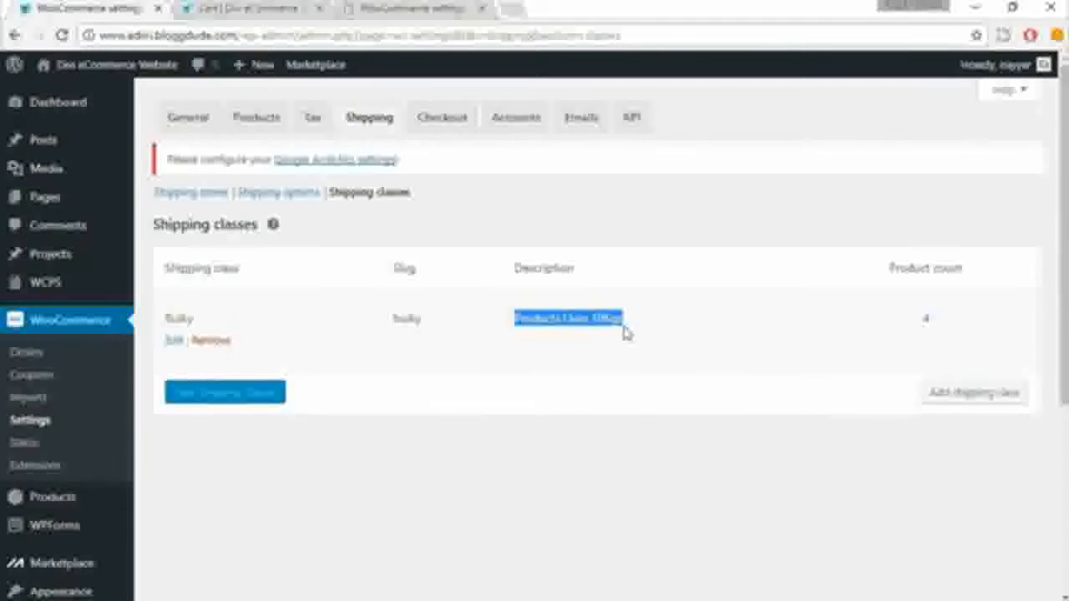
{"action": "left_click", "coordinate": [878, 330]}
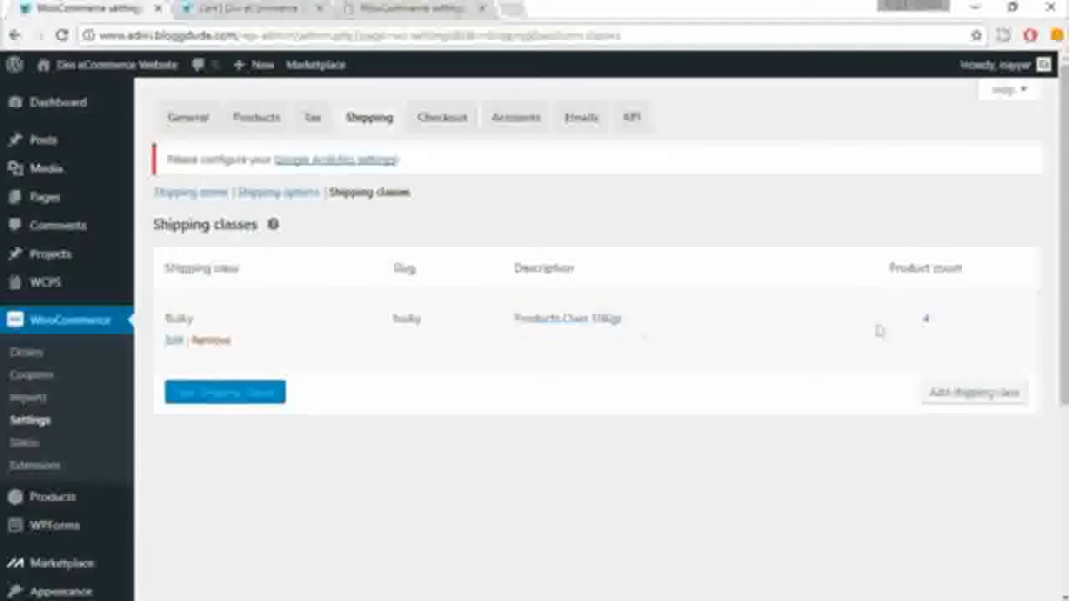
{"action": "left_click", "coordinate": [926, 326]}
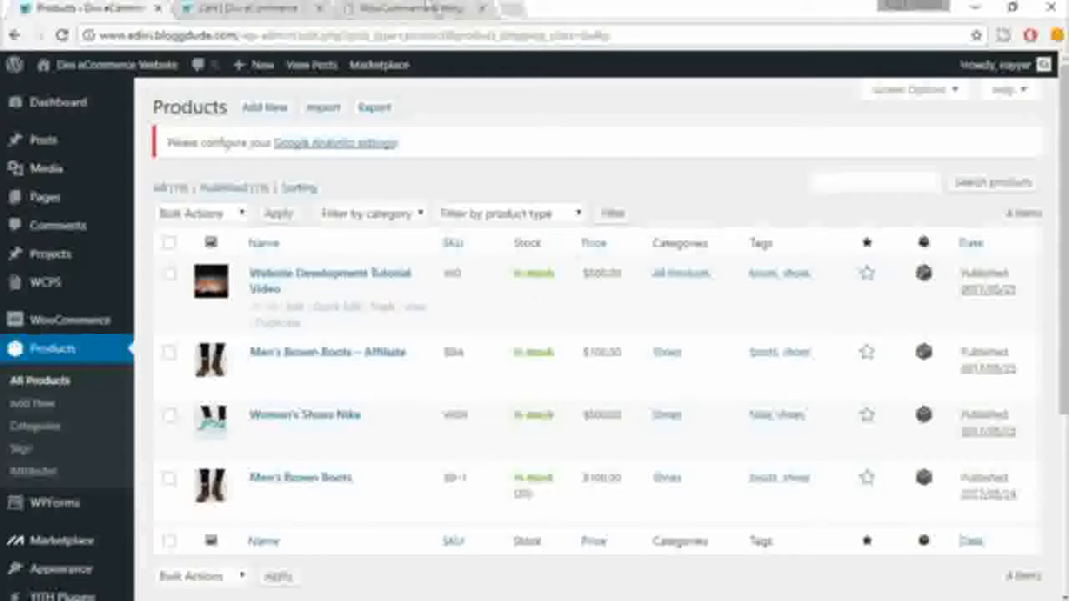
Step: Return to the first store's WooCommerce settings and open the Flat rate method's settings in the India shipping zone
{"action": "left_click", "coordinate": [418, 7]}
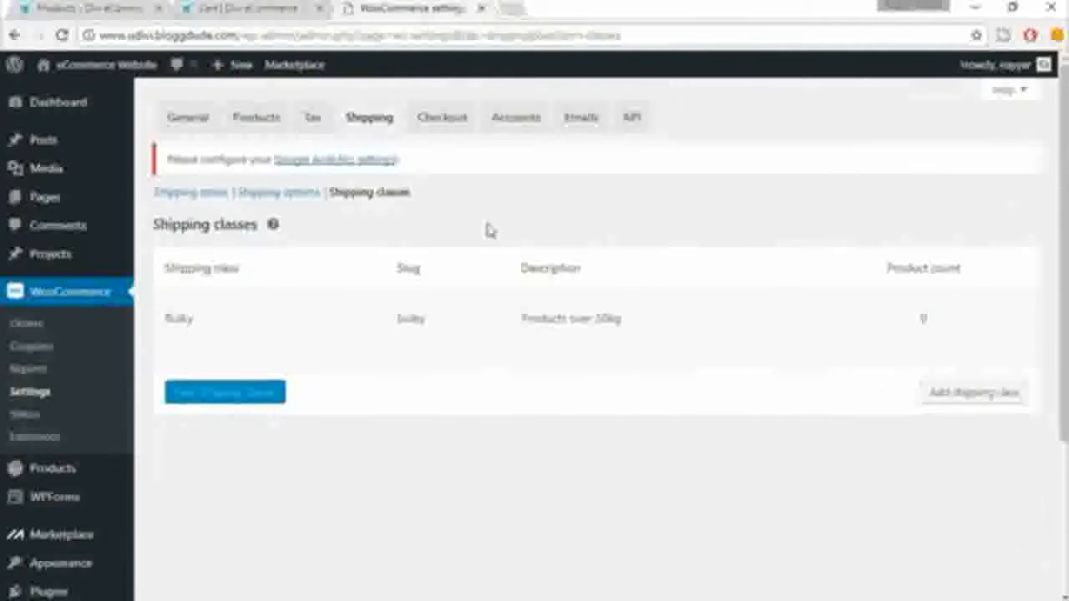
{"action": "left_click", "coordinate": [209, 196]}
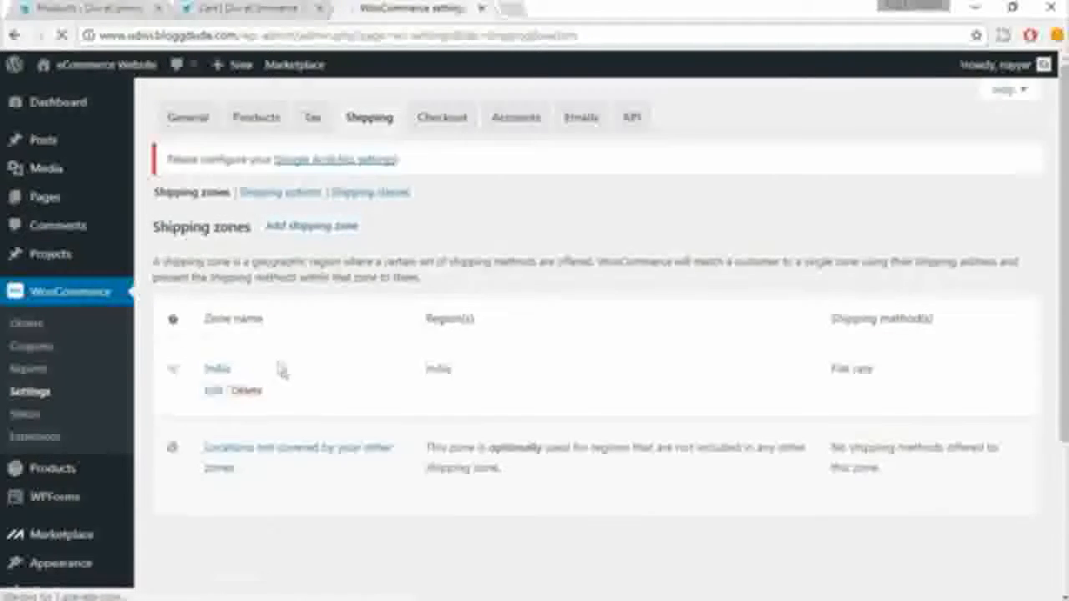
{"action": "left_click", "coordinate": [216, 393]}
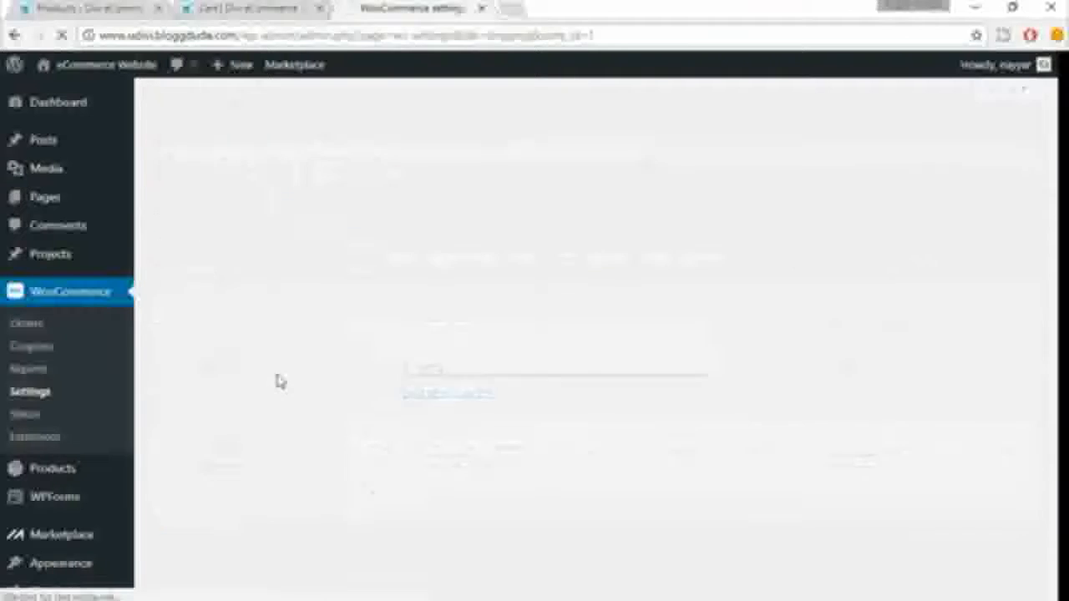
{"action": "mouse_move", "coordinate": [401, 491]}
{"action": "scroll", "coordinate": [400, 489], "scroll_direction": "down", "scroll_amount": 2}
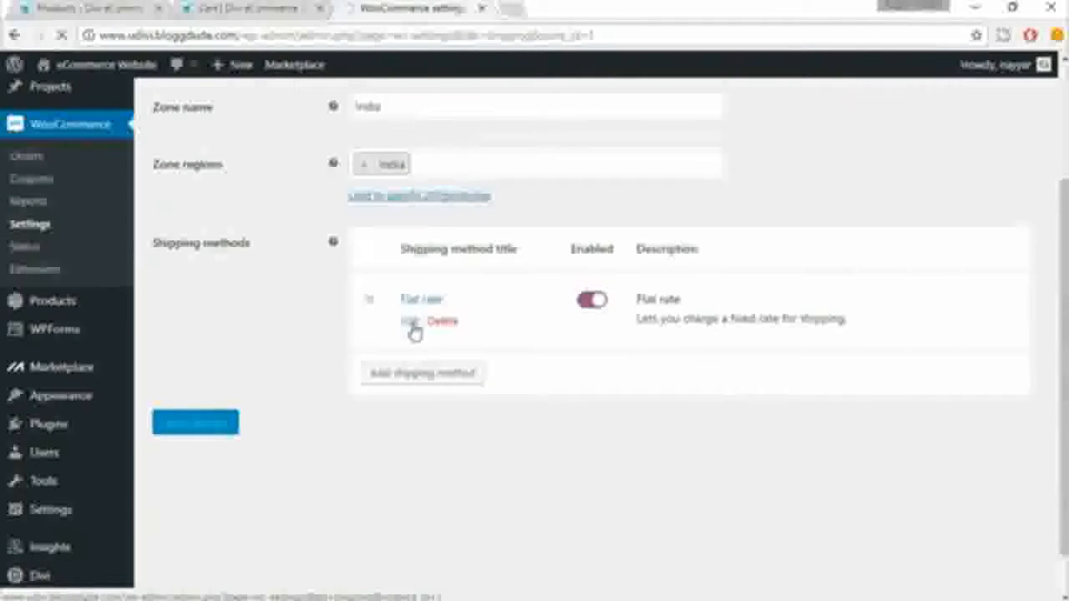
{"action": "left_click", "coordinate": [413, 327]}
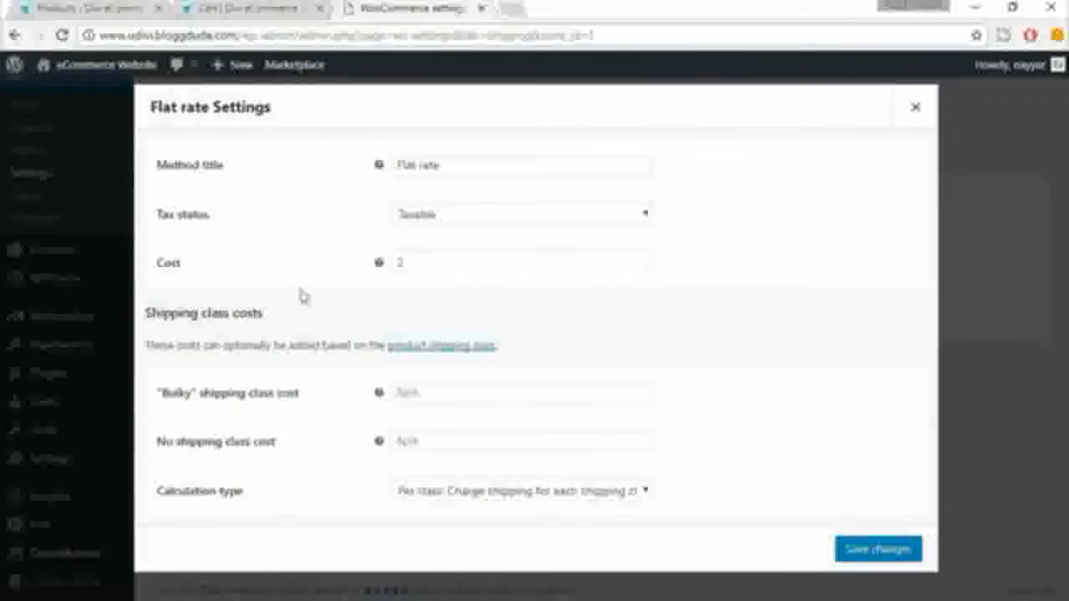
Step: Set the Flat rate cost to the per-quantity formula [qty] * 2
{"action": "double_click", "coordinate": [415, 263]}
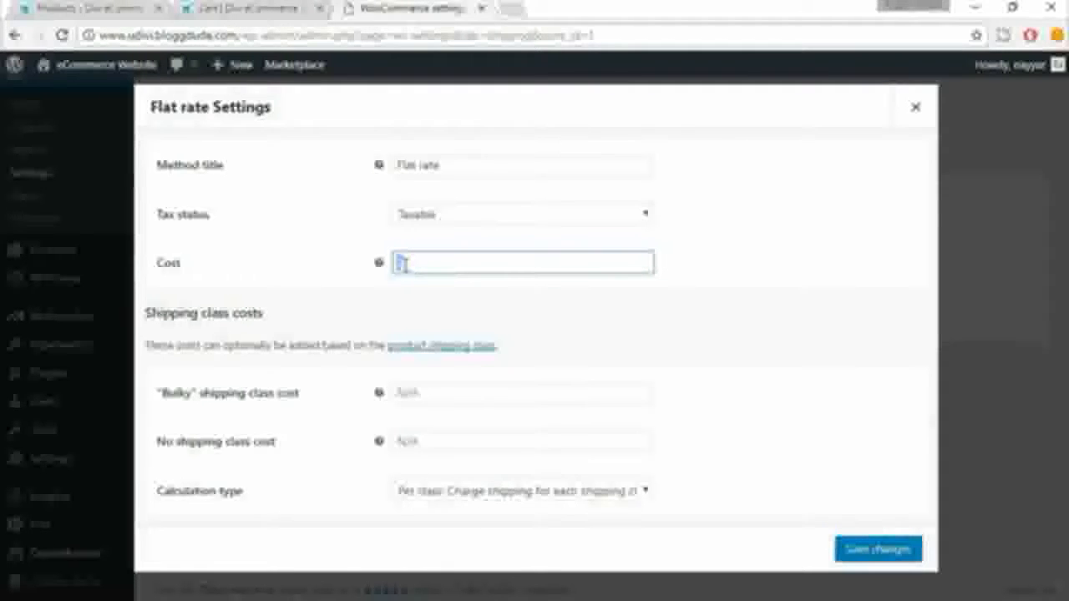
{"action": "type", "text": "5"}
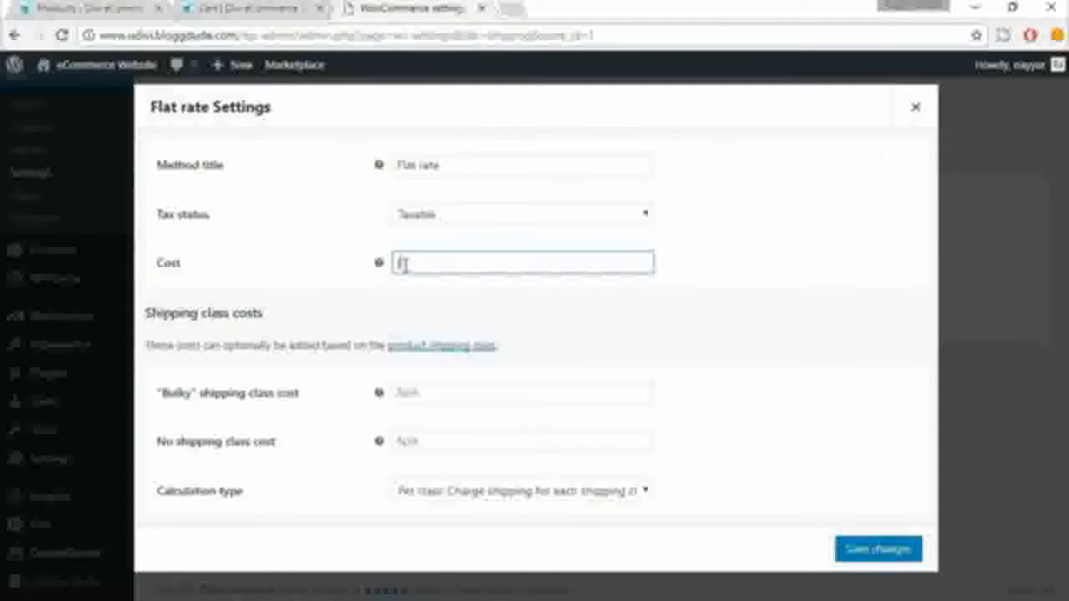
{"action": "type", "text": "qty] *"}
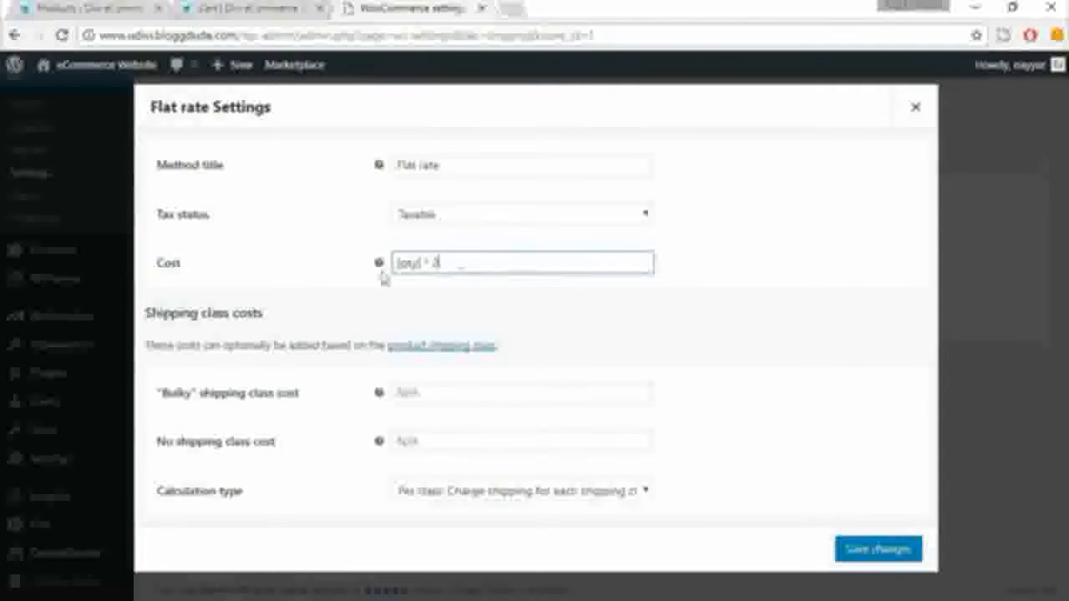
{"action": "type", "text": "8"}
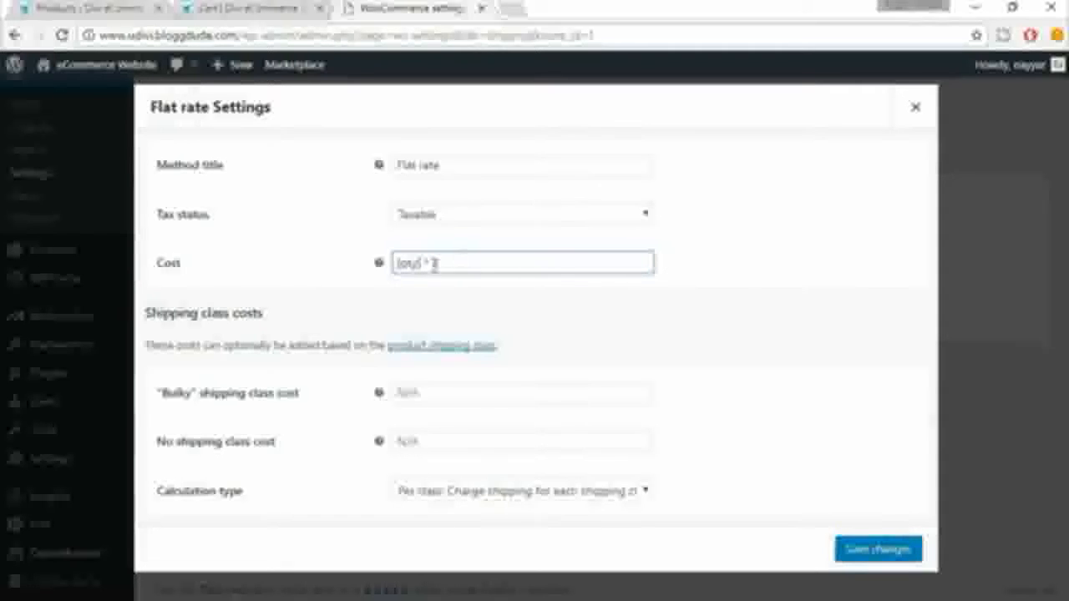
{"action": "triple_click", "coordinate": [456, 262]}
{"action": "left_click", "coordinate": [452, 275]}
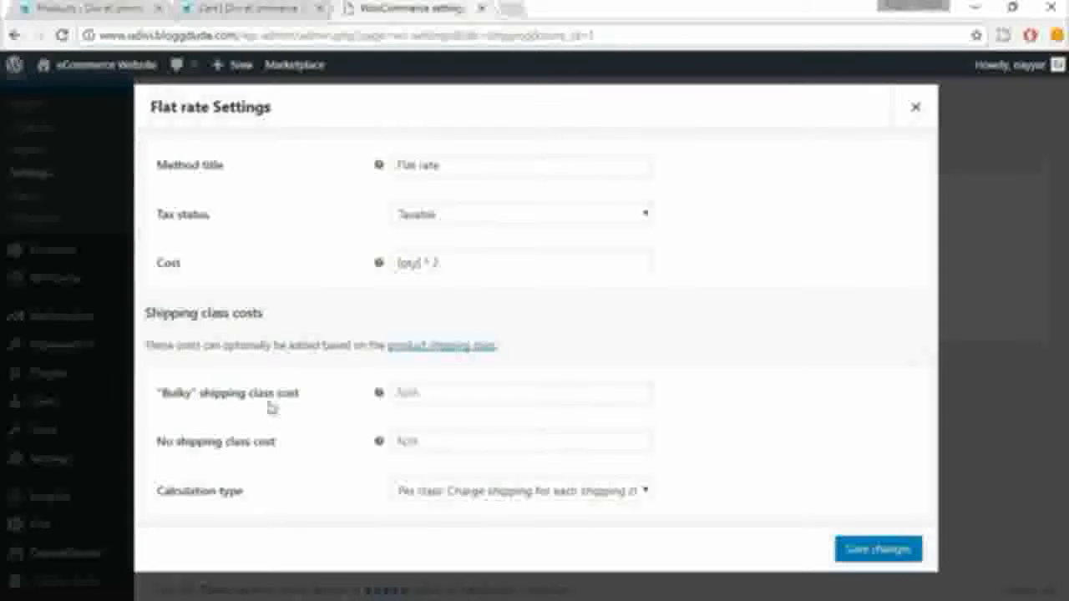
Step: Set the "Bulky" shipping class cost to [qty] * 5 and save the Flat rate settings
{"action": "left_click", "coordinate": [424, 394]}
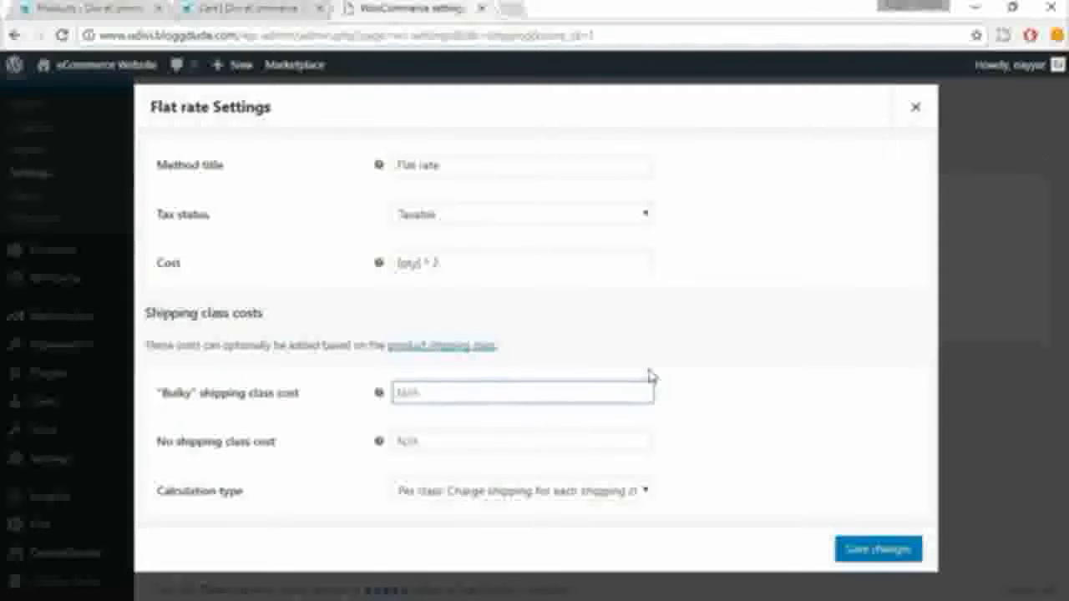
{"action": "type", "text": "["}
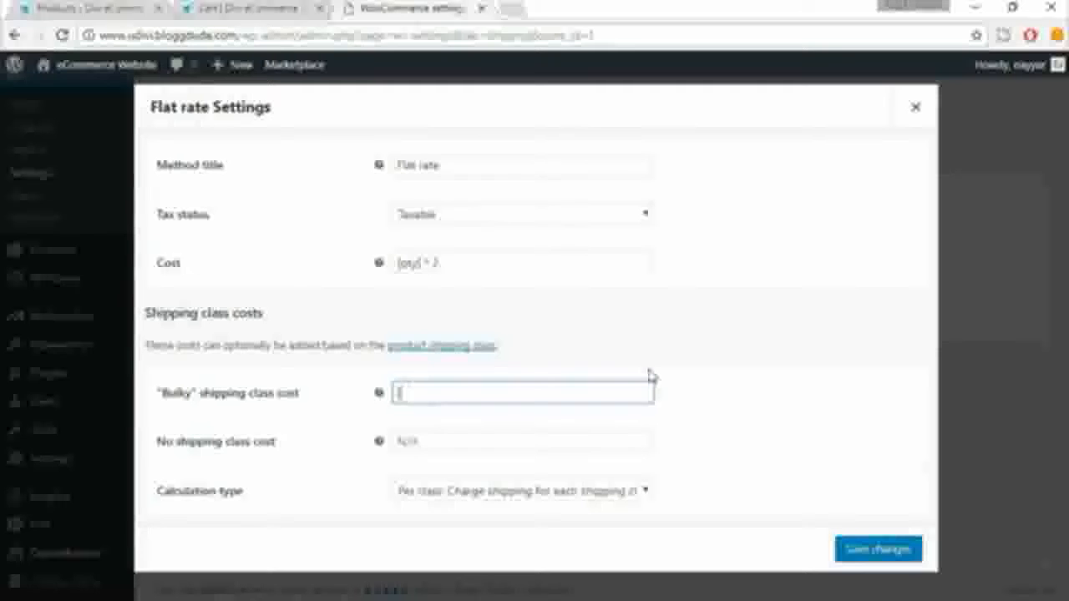
{"action": "type", "text": "qty] * 5"}
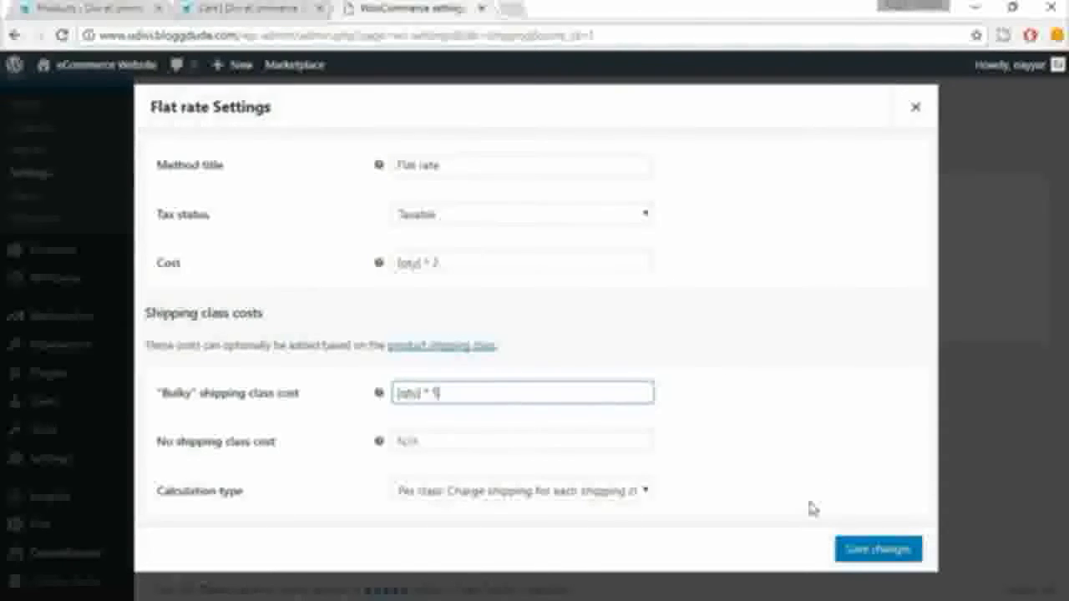
{"action": "left_click", "coordinate": [868, 553]}
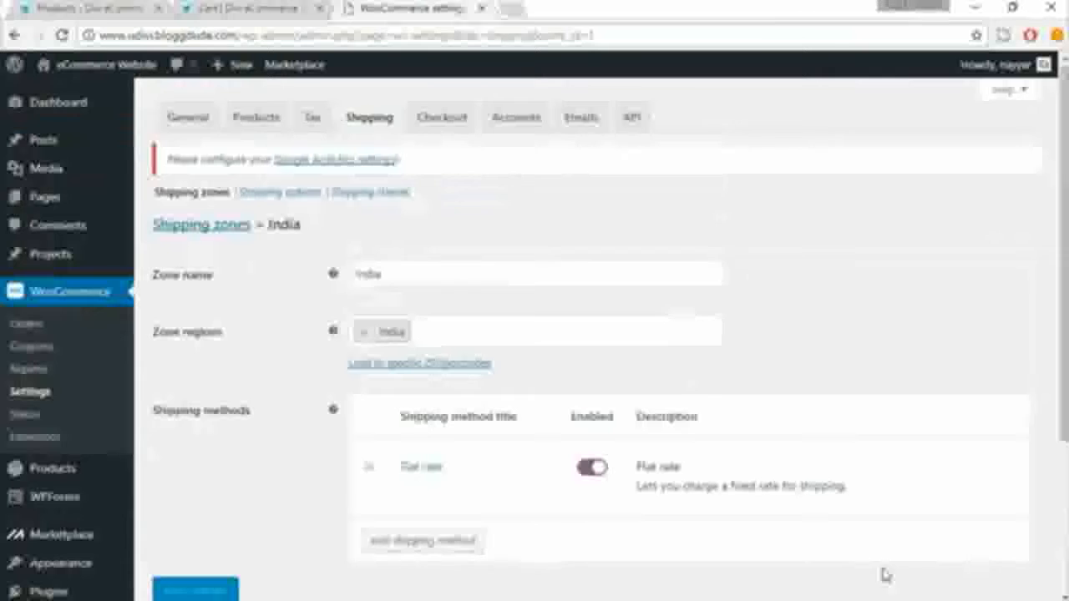
{"action": "scroll", "coordinate": [886, 575], "scroll_direction": "down", "scroll_amount": 2}
{"action": "scroll", "coordinate": [885, 574], "scroll_direction": "up", "scroll_amount": 2}
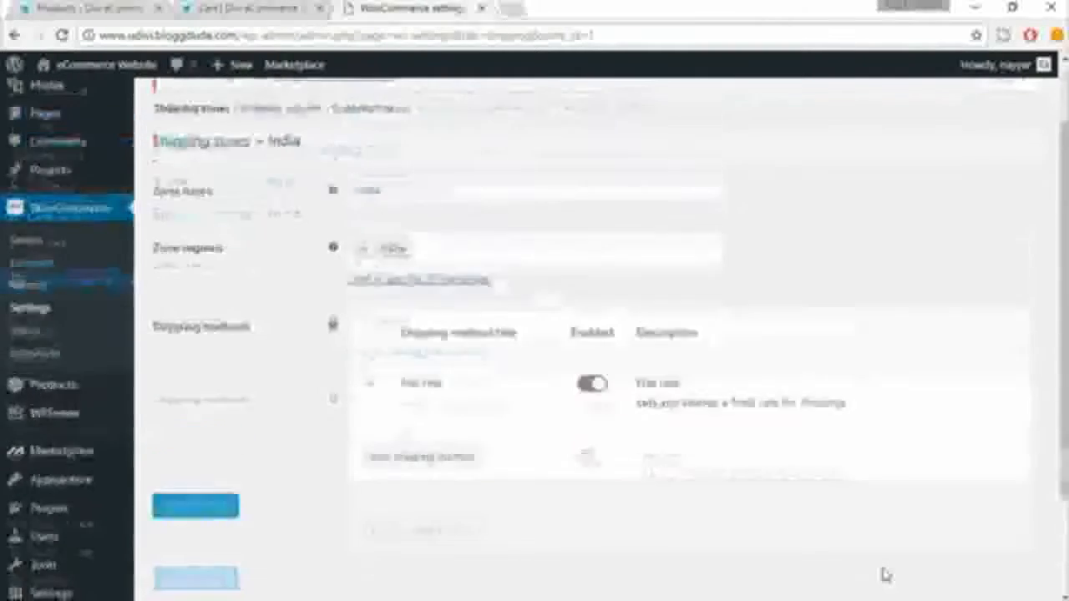